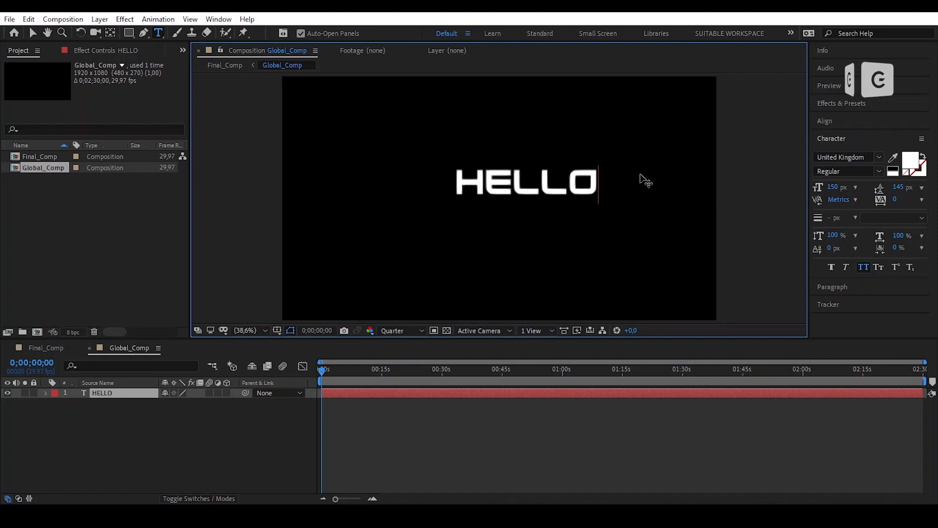
Center the HELLO layer's anchor point on the text and align the layer to the composition's horizontal and vertical center.
click(32, 33)
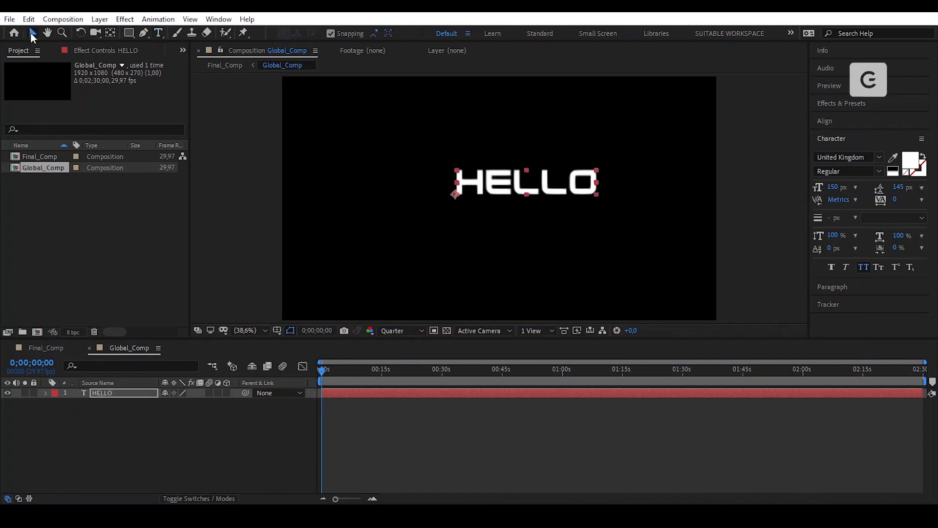
click(113, 34)
key(ctrl+alt+Home)
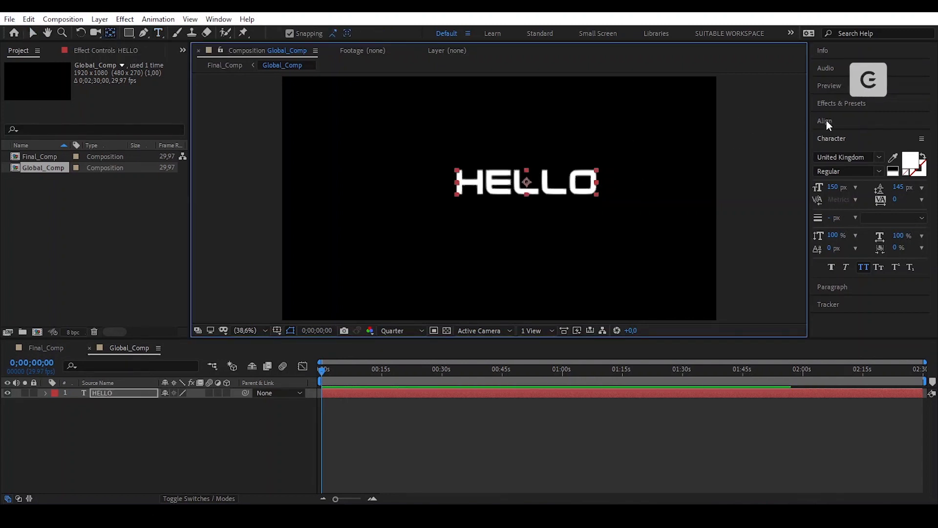
key(v)
click(825, 120)
click(842, 150)
click(901, 151)
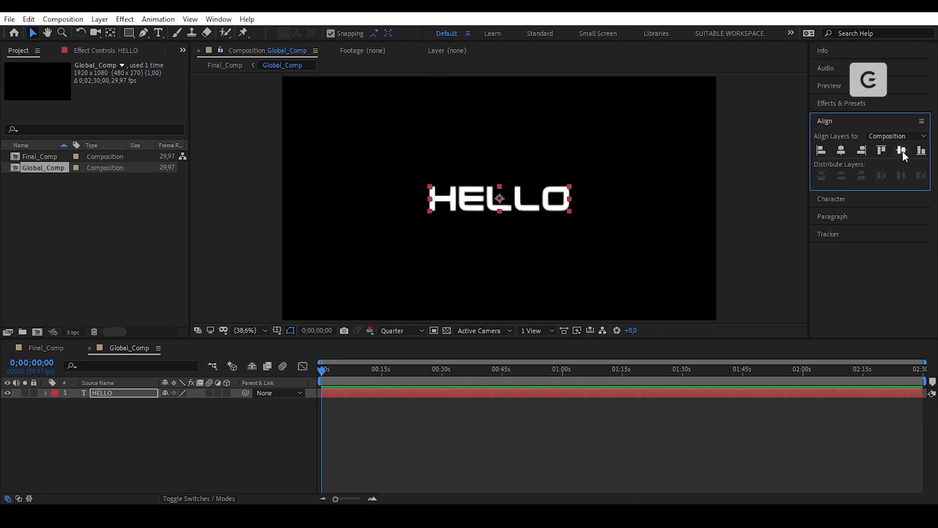
Pre-compose the HELLO text layer in Global_Comp into a new composition named TEXT_Comp.
click(132, 393)
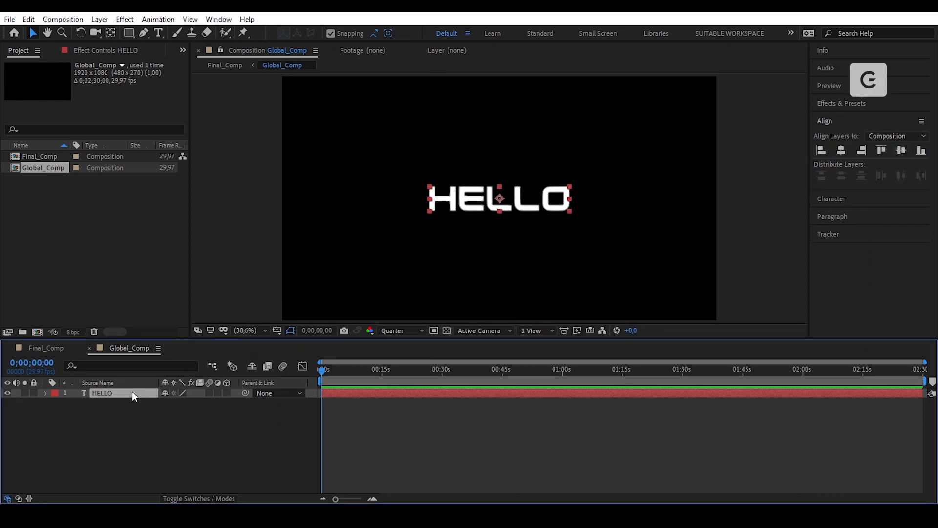
click(99, 19)
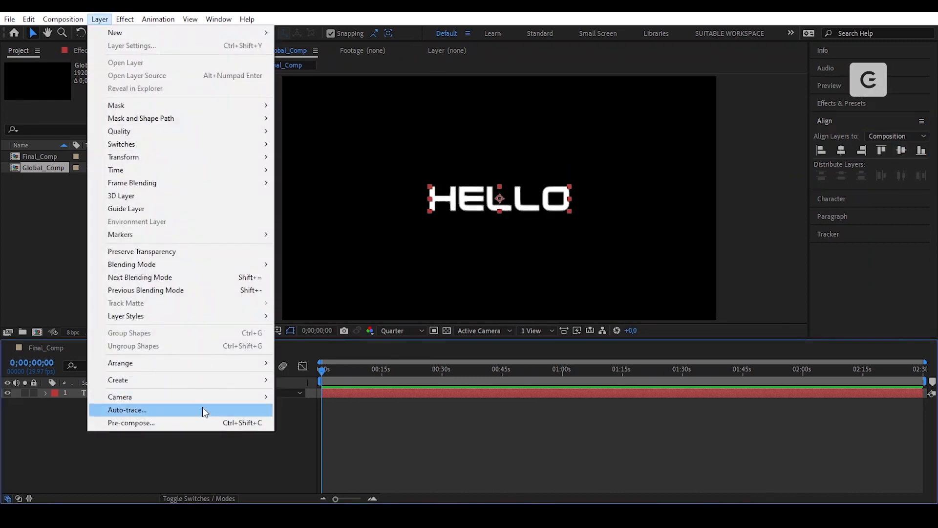
click(203, 422)
text(TEXT_Comp)
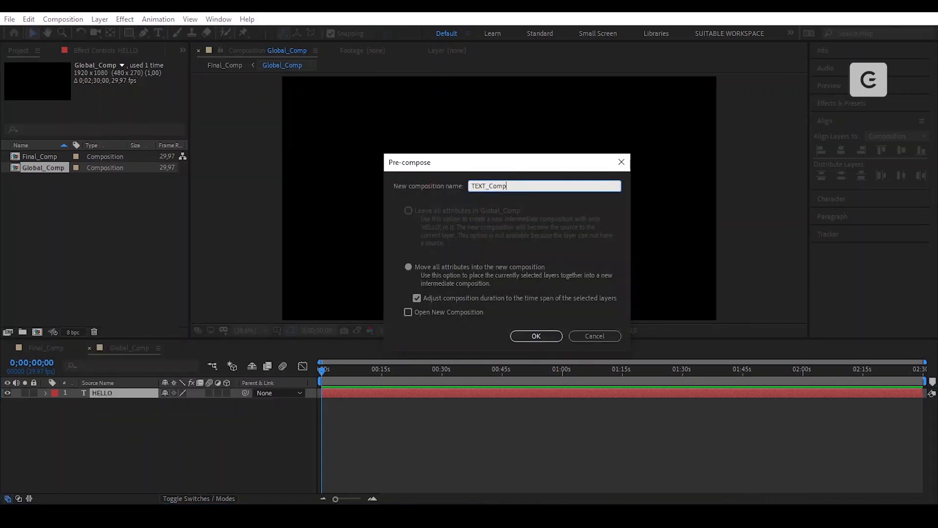
key(Return)
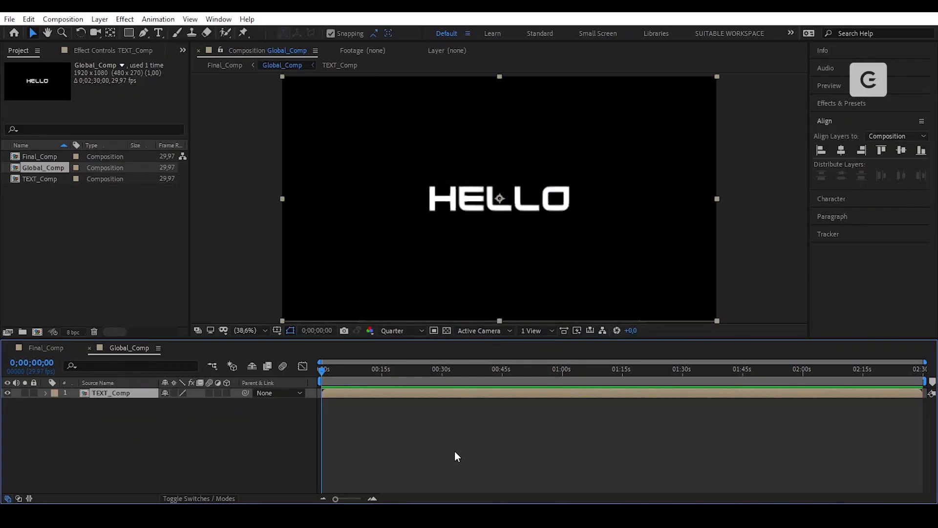
Open TEXT_Comp and pre-compose its HELLO layer into a new composition named Text.
double_click(111, 395)
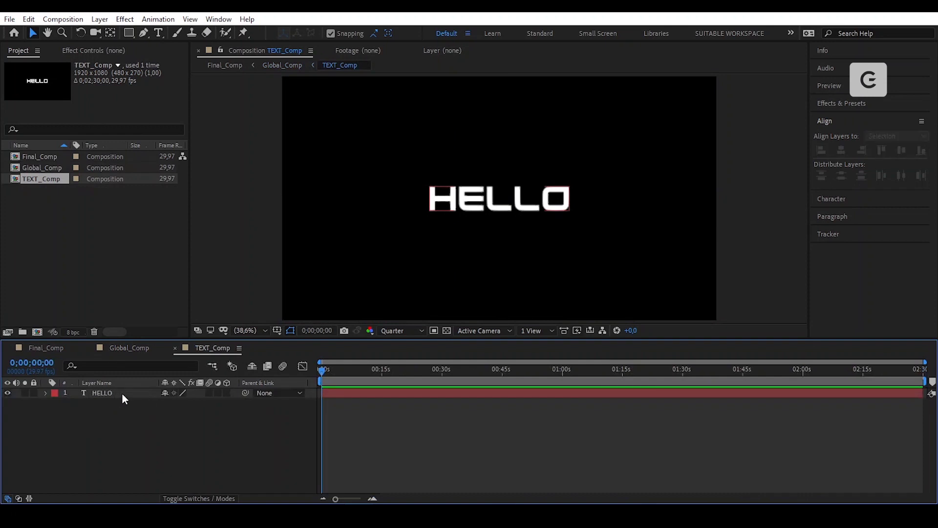
click(121, 393)
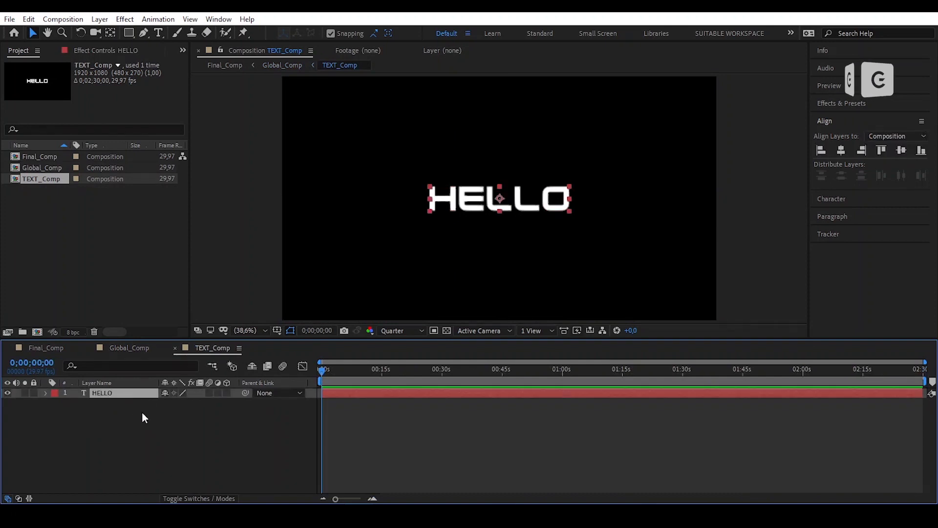
key(ctrl+shift+c)
text(Text)
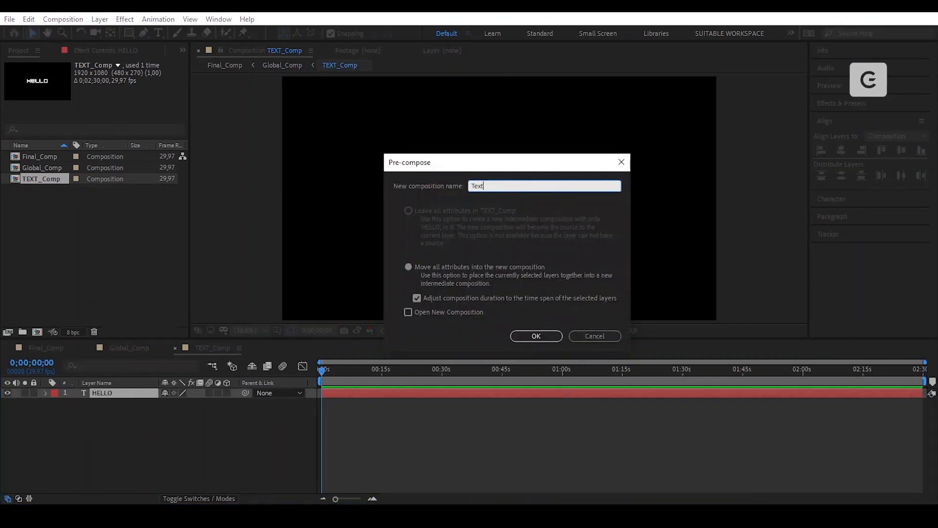
key(Return)
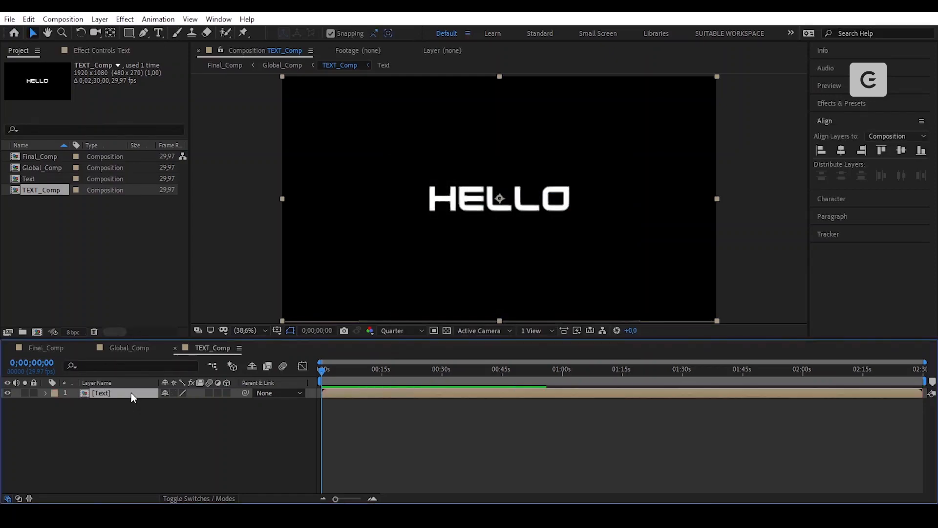
Open the Text composition and set its size to 4500 px wide by 450 px high.
double_click(131, 391)
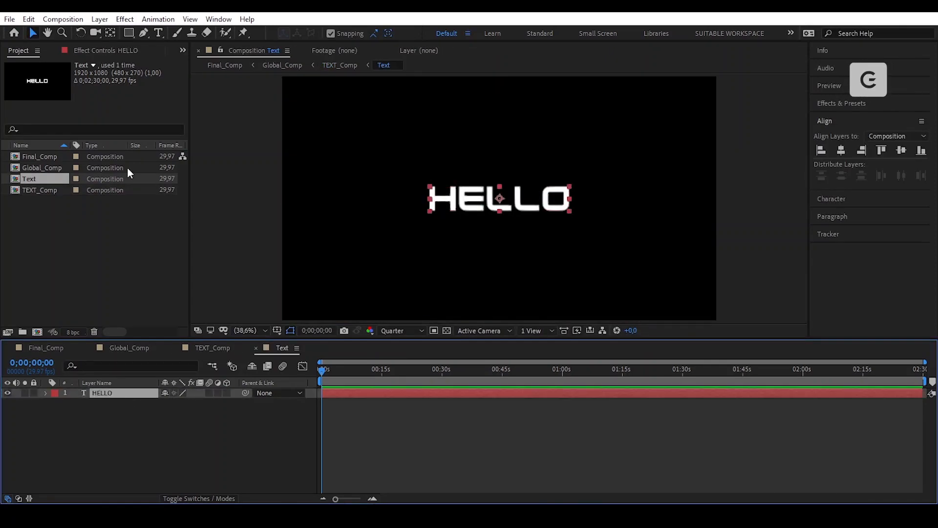
click(76, 21)
click(96, 45)
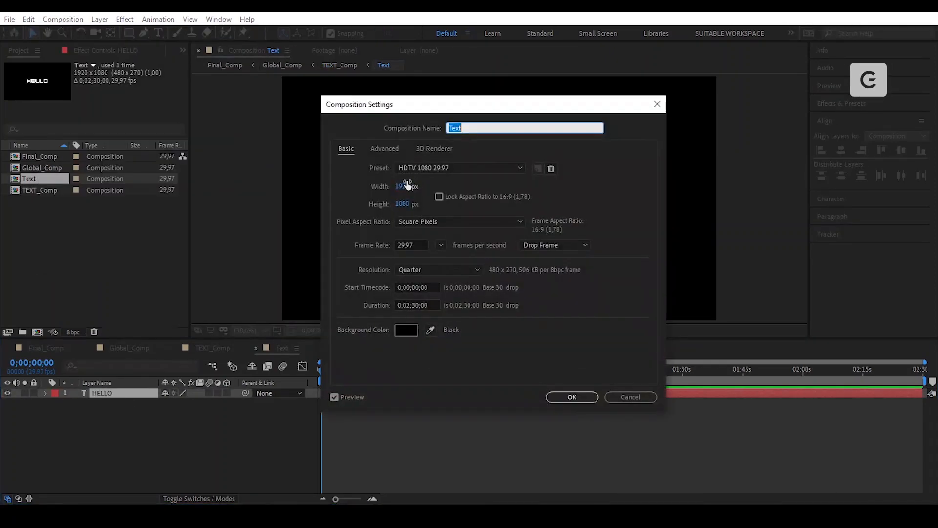
click(406, 187)
text(4500)
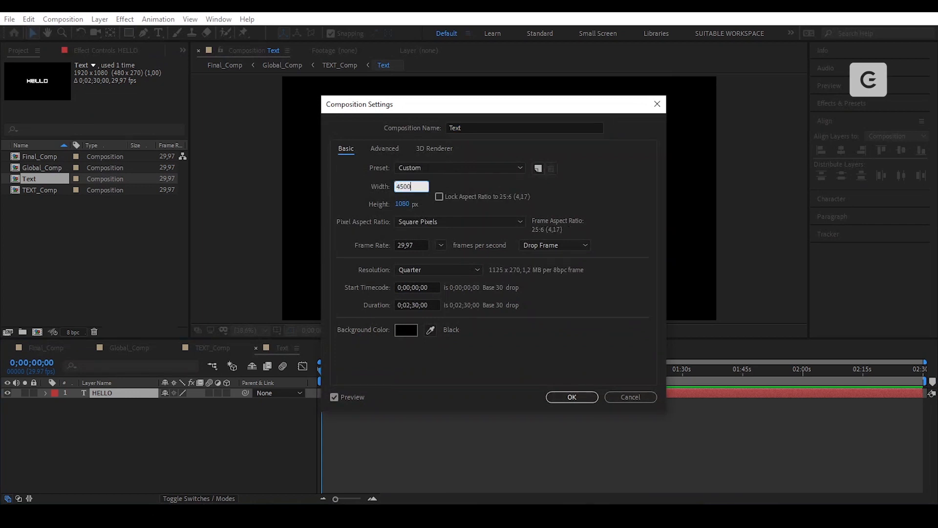
key(Tab)
text(450)
key(Return)
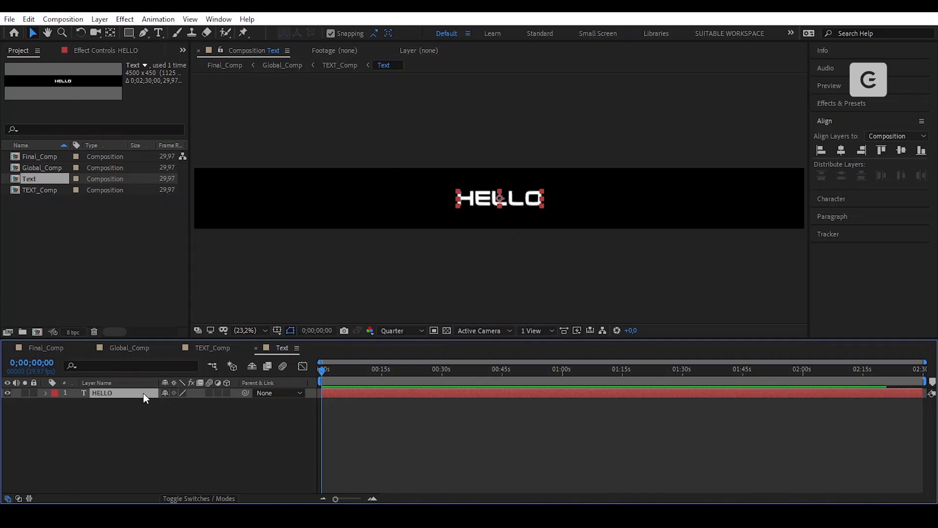
Scale the HELLO layer to 250% and display the proportional grid over the composition.
key(s)
click(182, 403)
text(250)
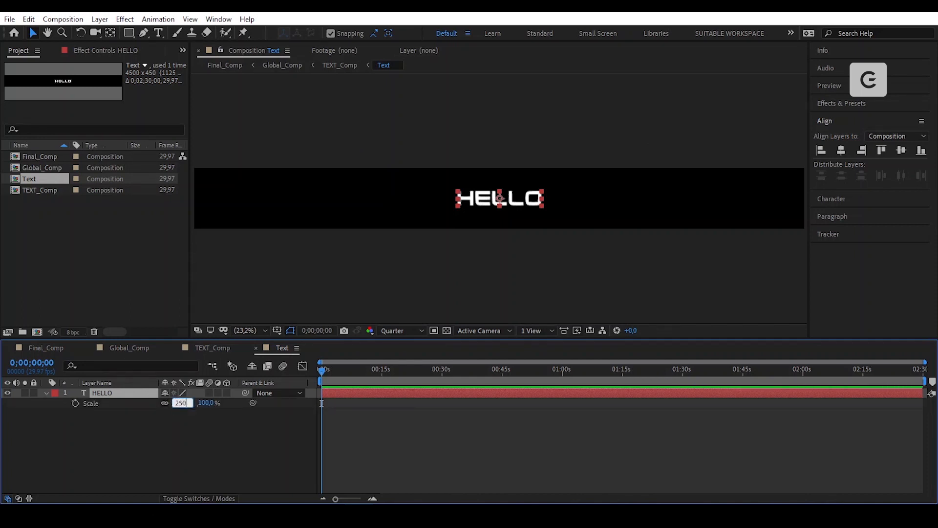
key(Return)
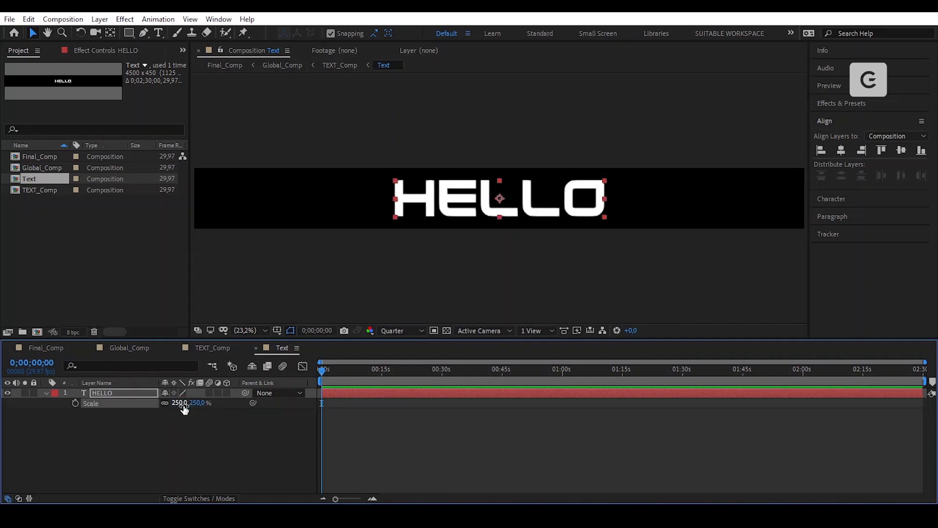
click(277, 331)
click(305, 358)
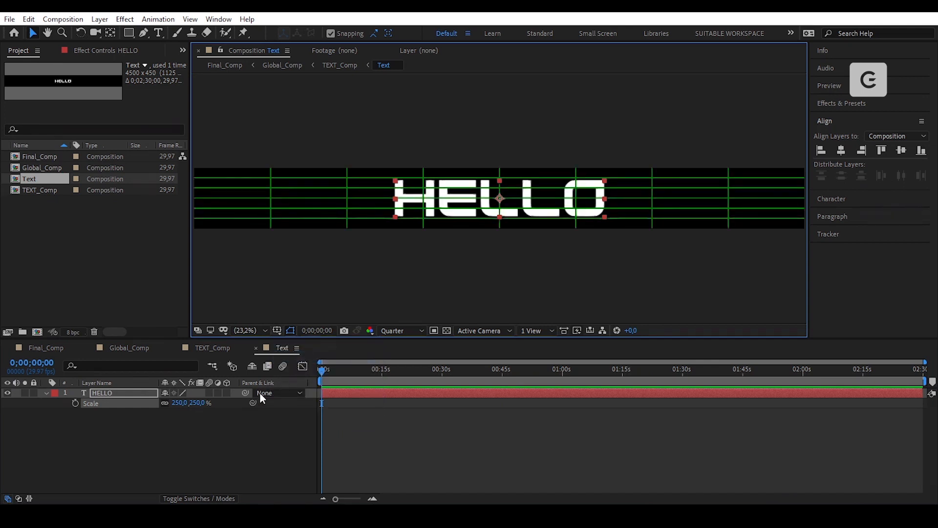
Add a Position text animator to the HELLO layer and set it to 0, 169 so the letters sit below the frame.
click(133, 393)
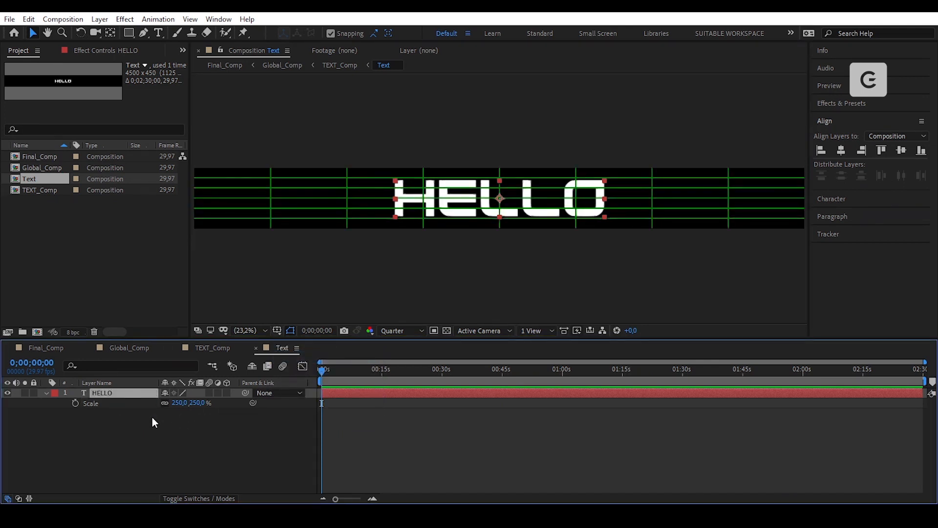
click(47, 394)
click(47, 393)
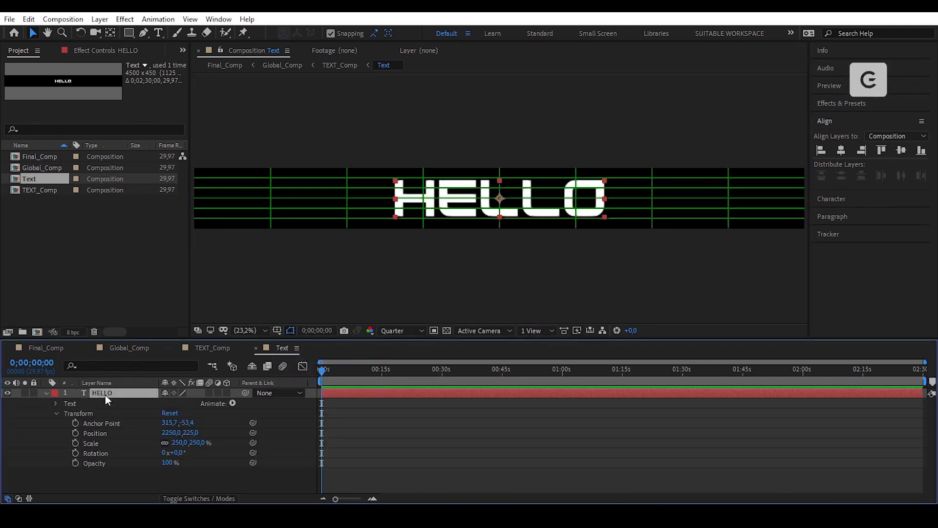
click(141, 403)
click(232, 403)
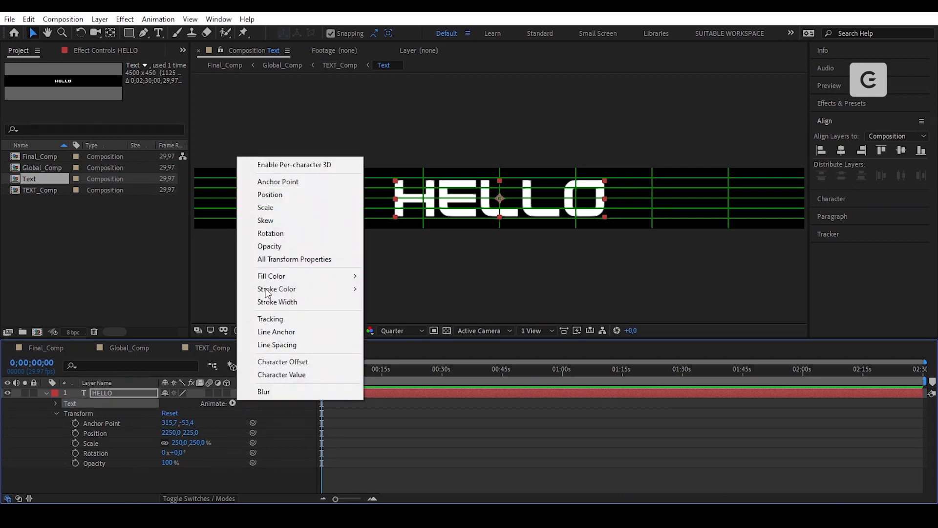
click(287, 195)
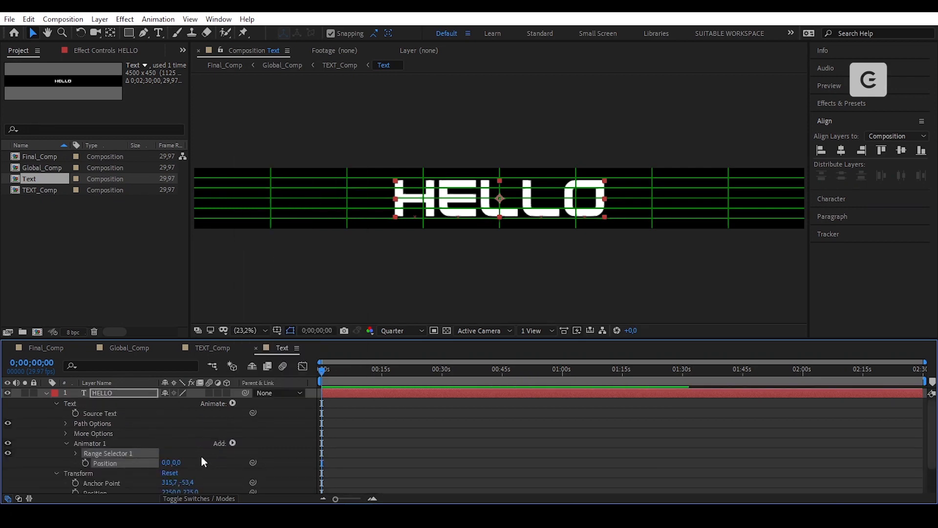
drag(176, 463, 294, 442)
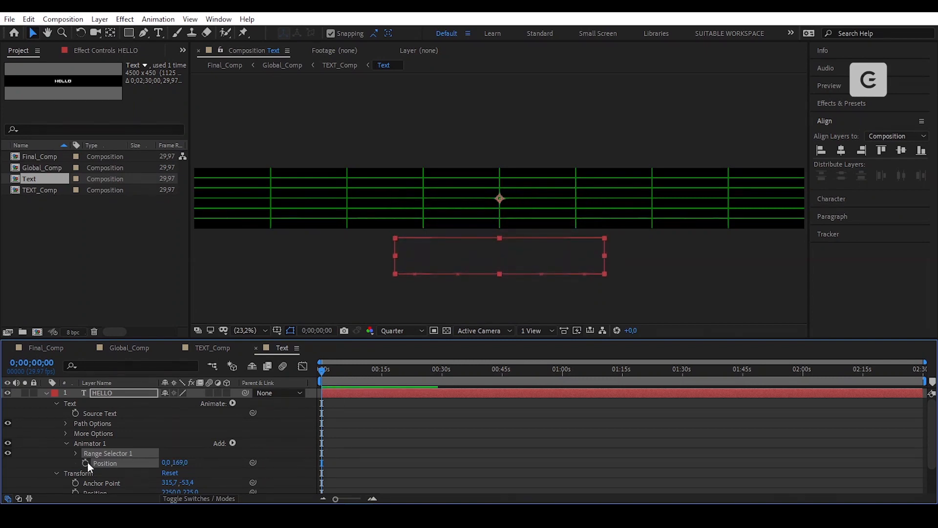
Keyframe Range Selector 1's Start at 0% on the first frame and at 100% at 1 second.
click(74, 454)
scroll(135, 437, down, 1)
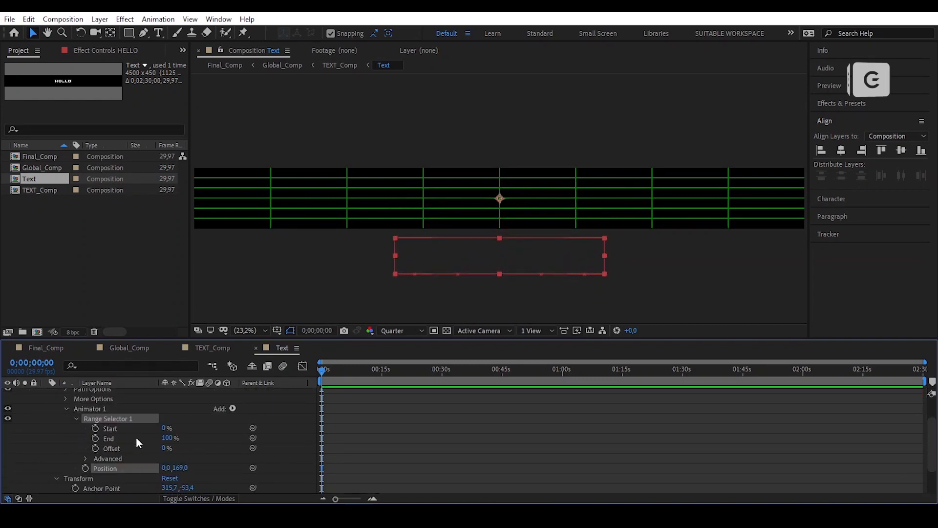
click(96, 428)
scroll(357, 448, up, 3)
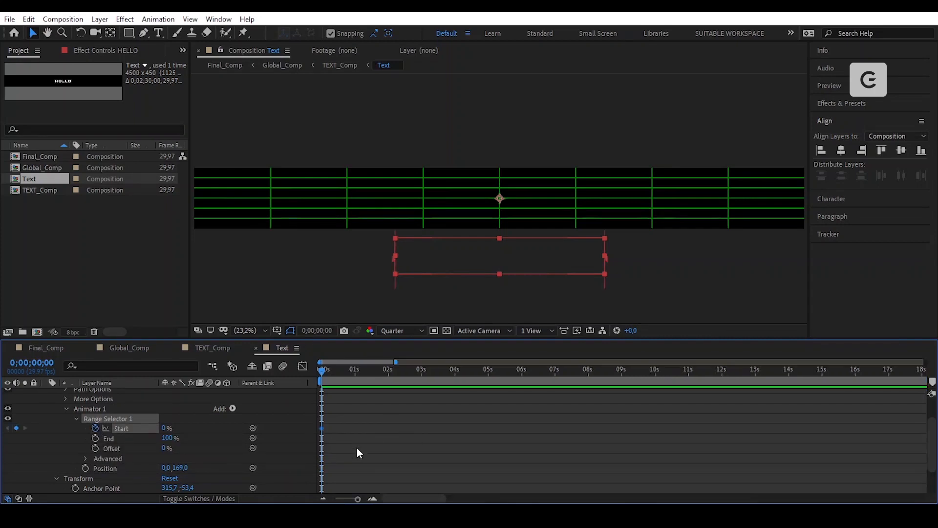
click(353, 372)
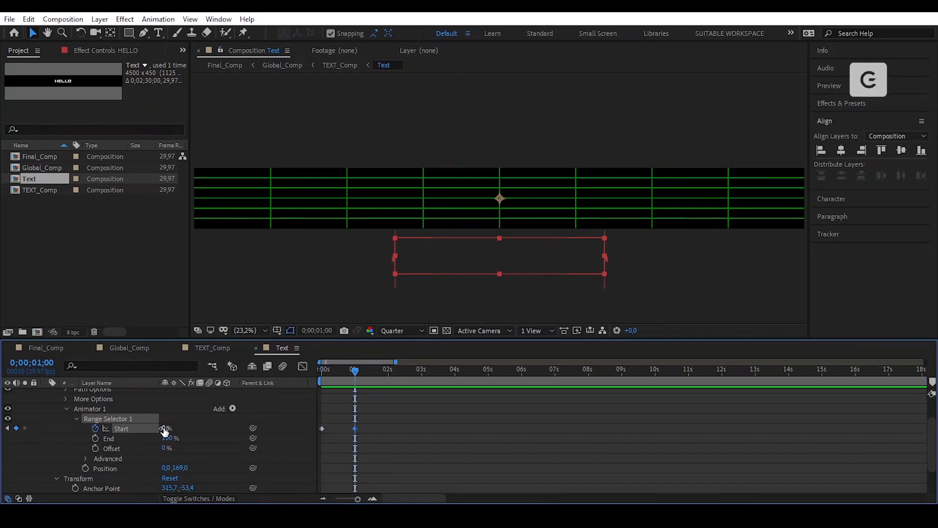
drag(165, 428, 355, 427)
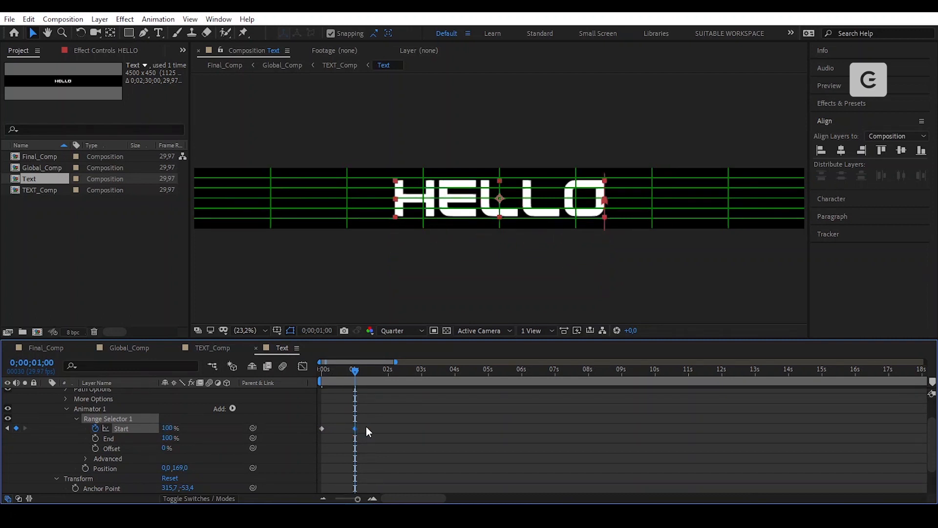
Apply Easy Ease to both Start keyframes of Range Selector 1.
scroll(377, 436, up, 3)
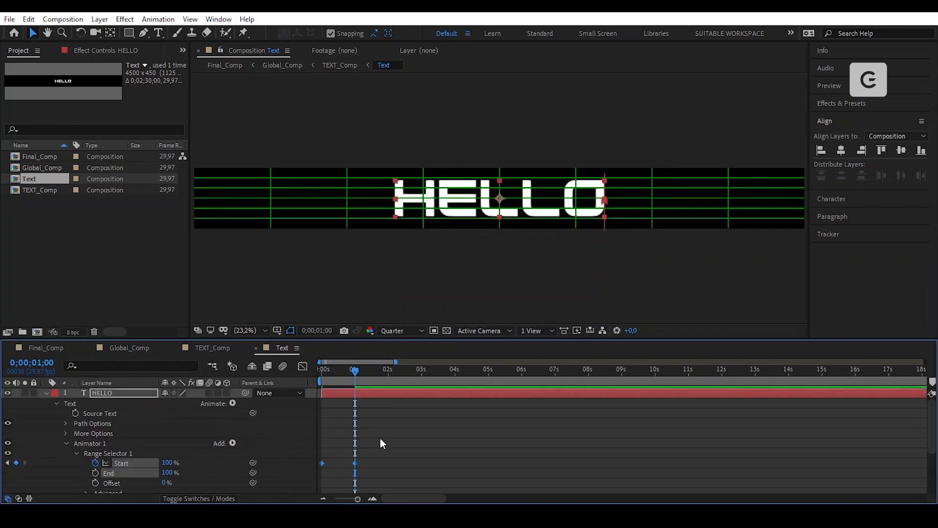
right_click(355, 464)
mouse_move(447, 453)
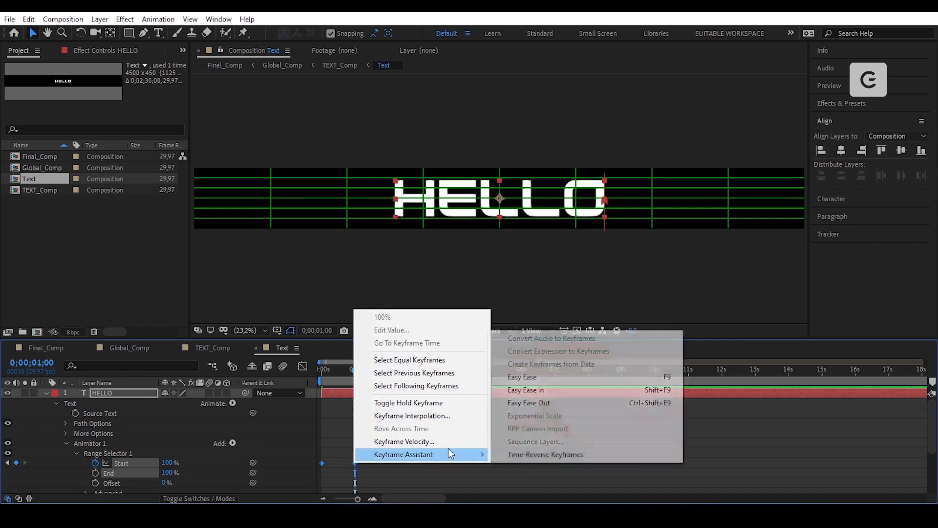
click(549, 378)
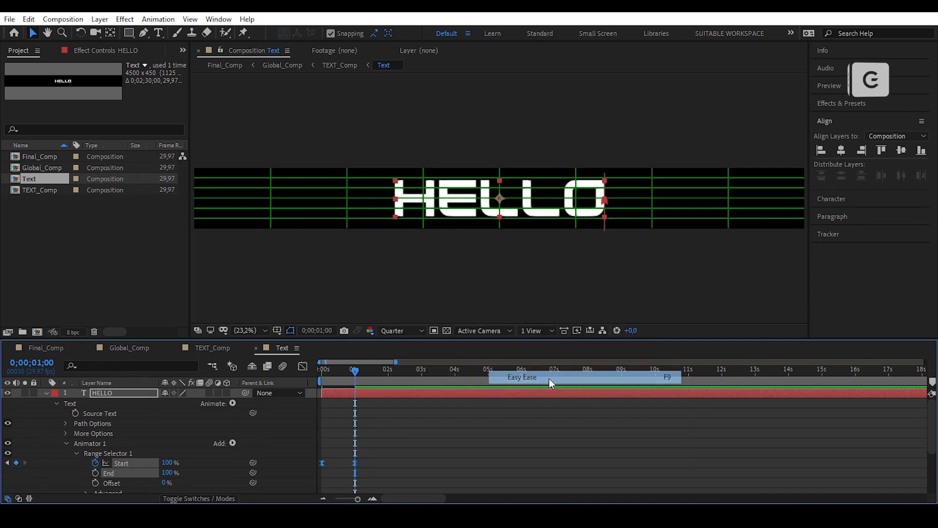
Reshape the Start speed curve in the graph editor to peak early with a long ease-out, and return to the first frame.
click(304, 365)
drag(347, 470, 333, 469)
click(349, 374)
drag(348, 374, 313, 380)
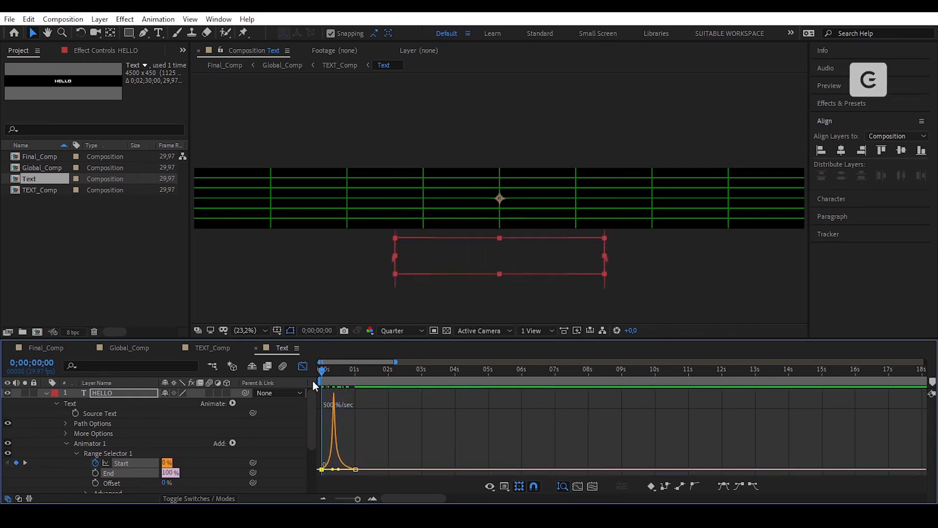
click(302, 366)
Add an Opacity property to Animator 1 of the HELLO text layer.
scroll(344, 438, down, 2)
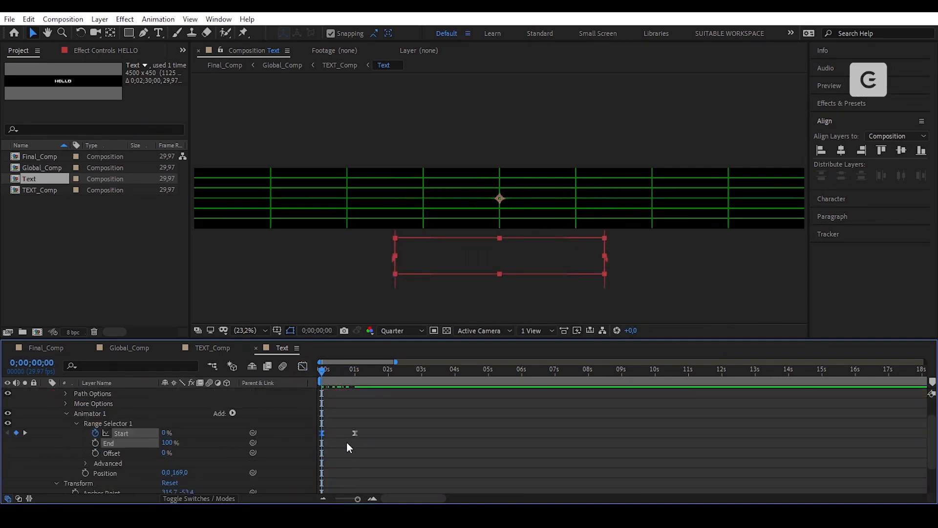
click(125, 412)
click(232, 413)
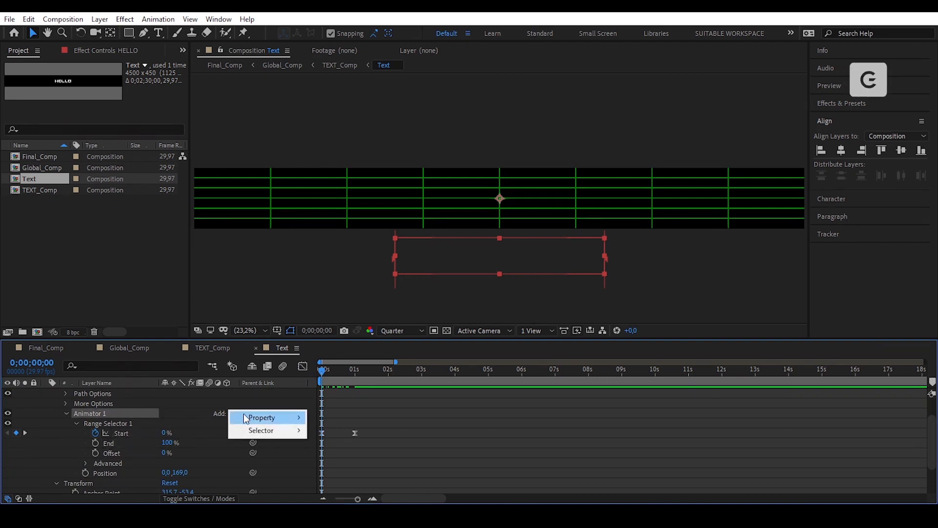
mouse_move(272, 416)
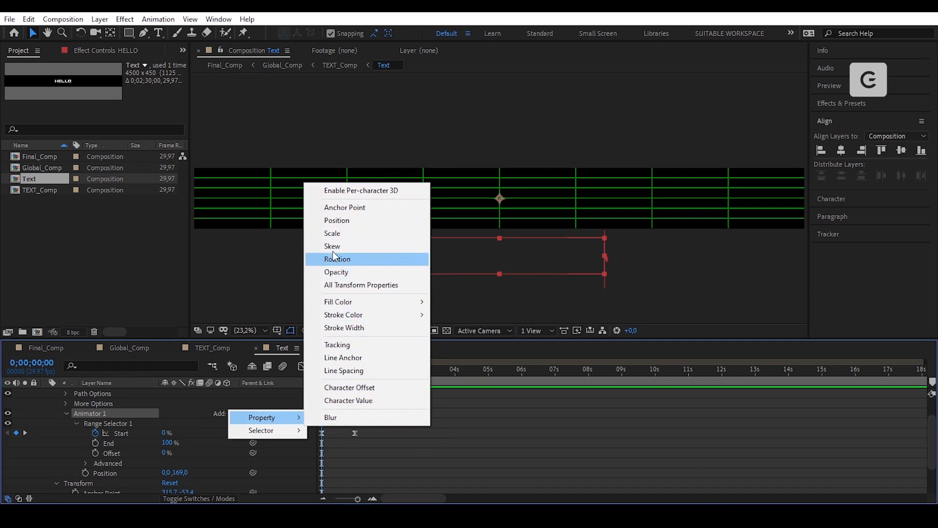
click(354, 273)
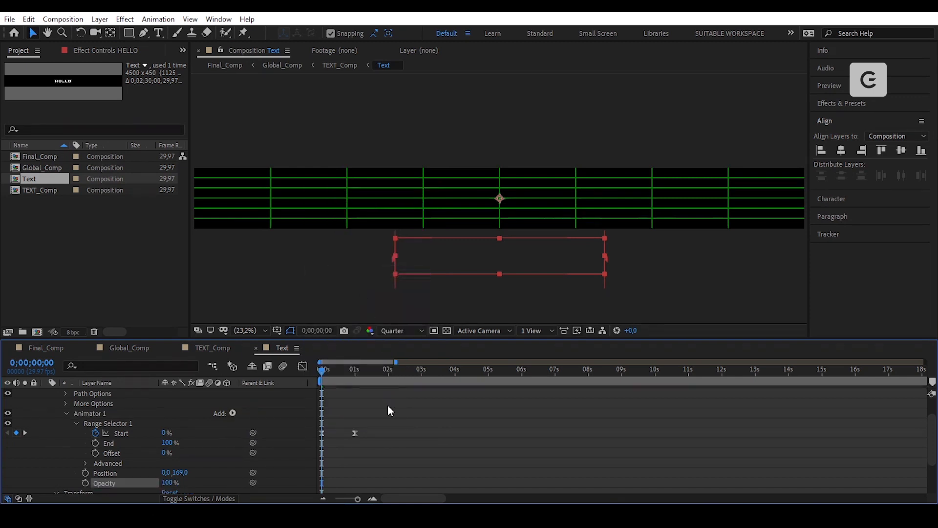
Set Animator 1's Opacity to 25% and scrub around the half-second mark to check the letters fading in.
drag(330, 372, 338, 373)
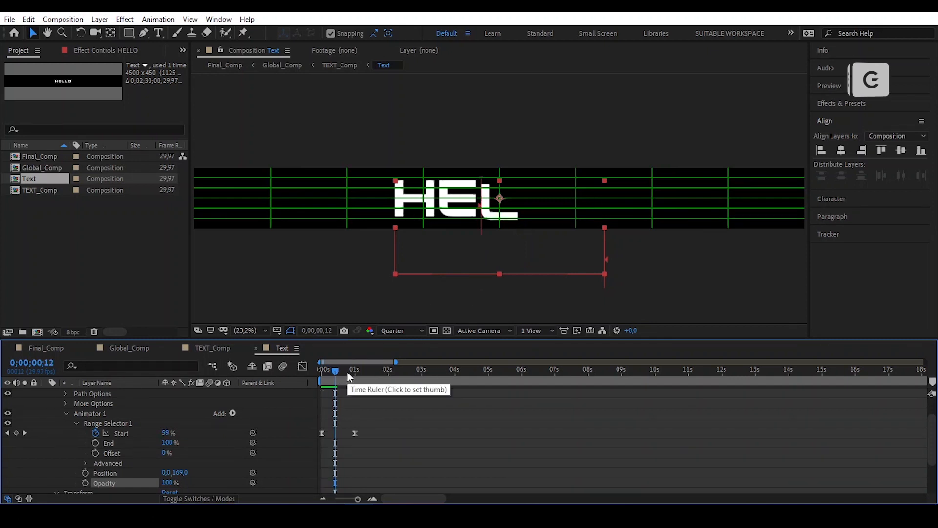
key(Page_Down)
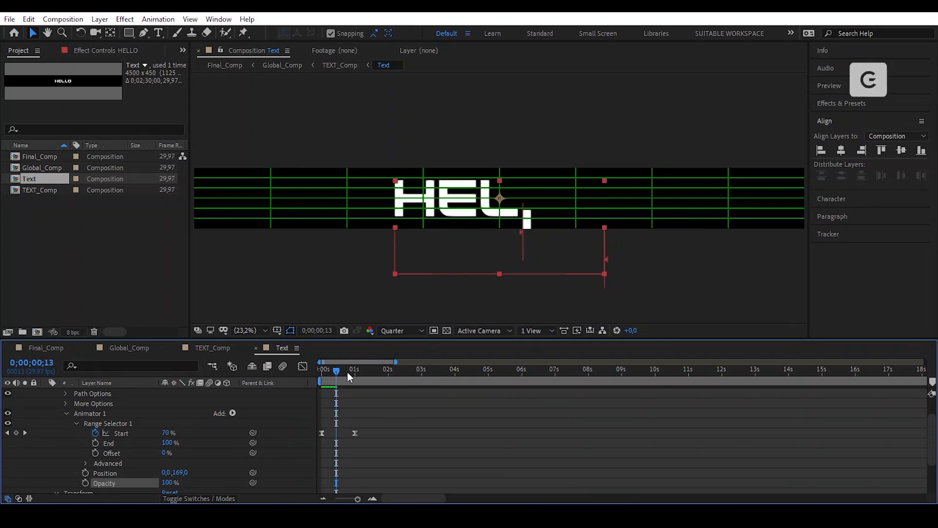
click(168, 482)
text(25)
key(Return)
mouse_move(335, 369)
mouse_down()
mouse_move(347, 371)
mouse_move(337, 371)
mouse_up()
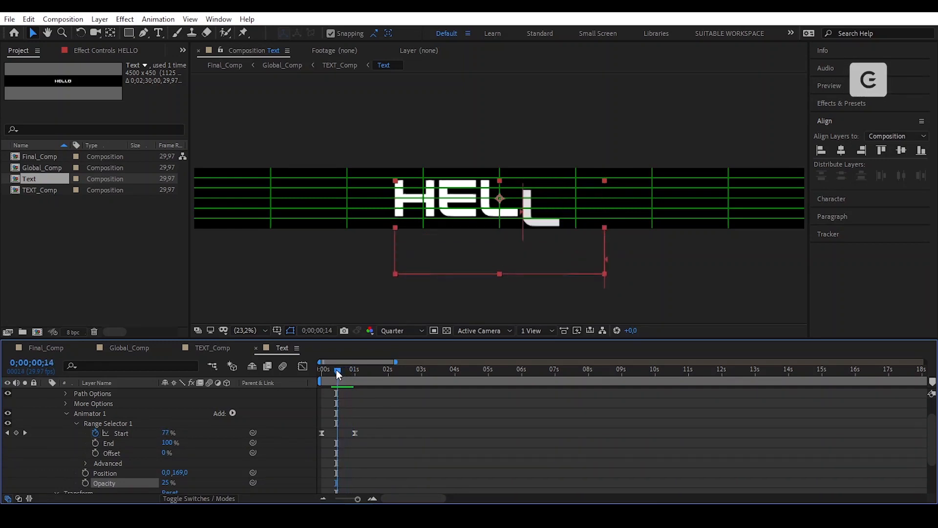
Turn on Randomize Order in Range Selector 1's Advanced settings and scrub to 1 second to check the reveal.
click(109, 463)
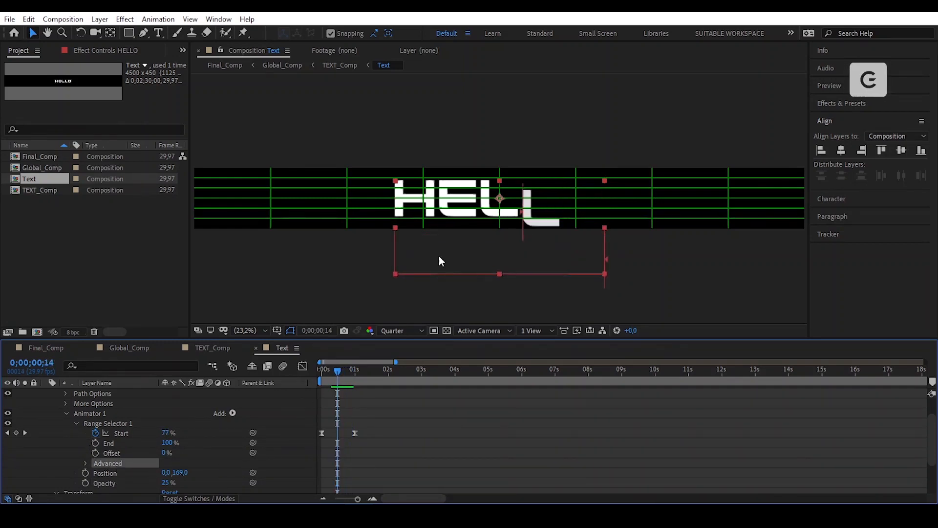
click(86, 463)
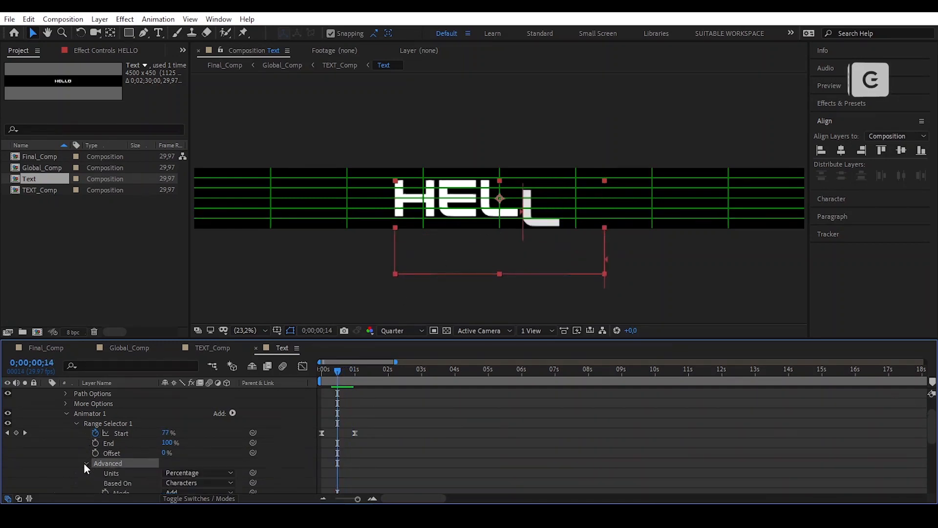
scroll(82, 460, down, 3)
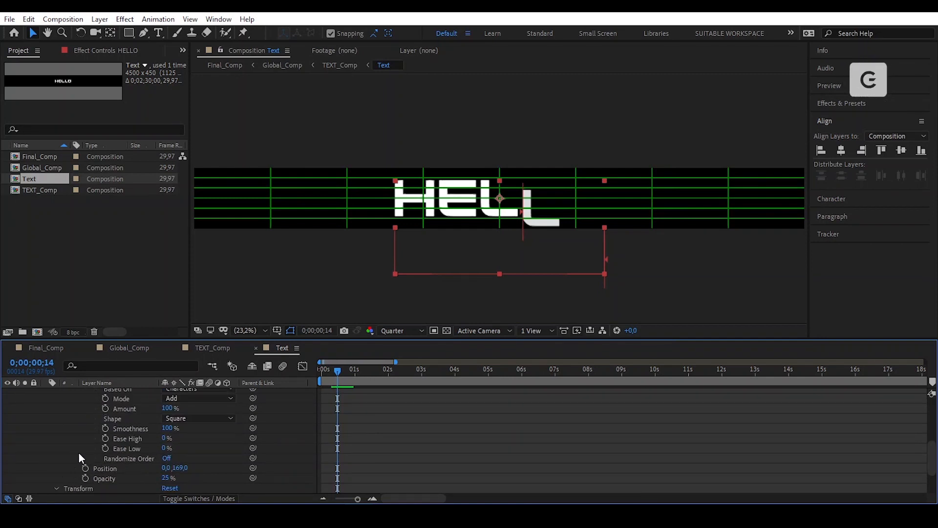
click(167, 458)
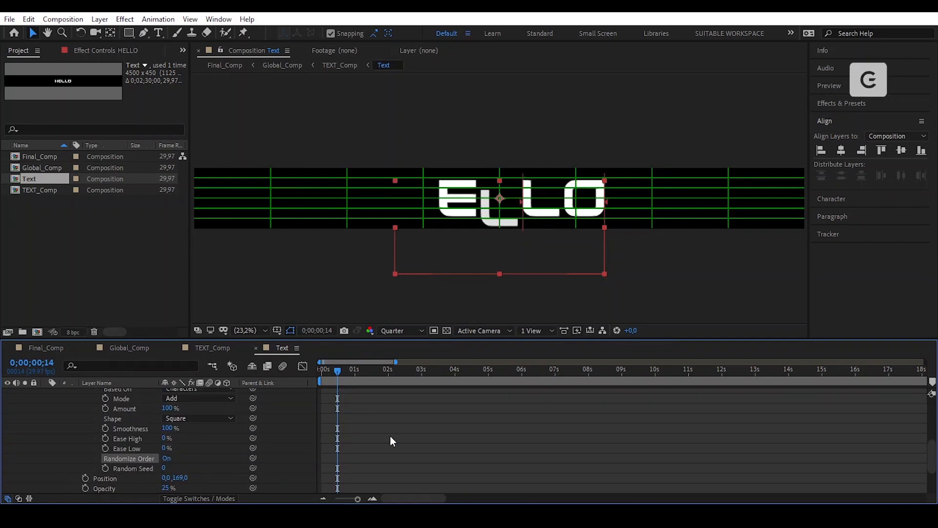
scroll(348, 453, up, 10)
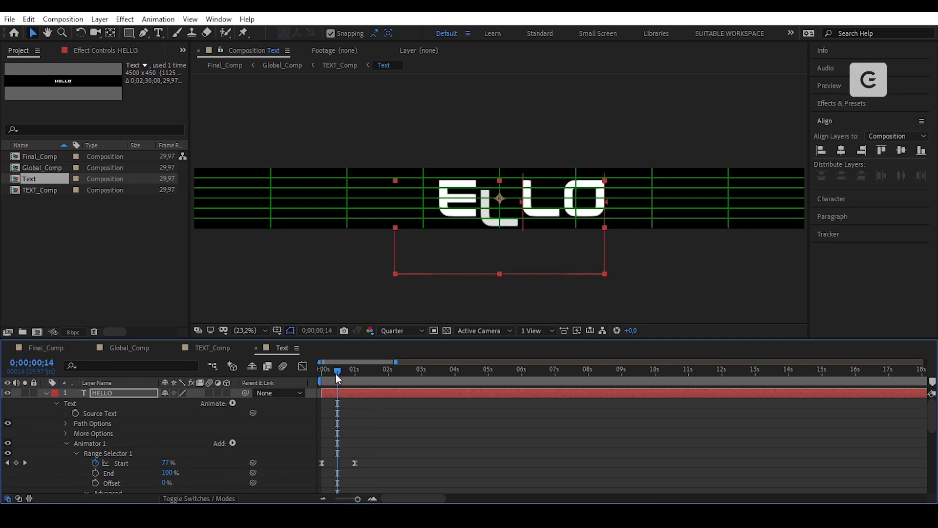
drag(337, 371, 357, 383)
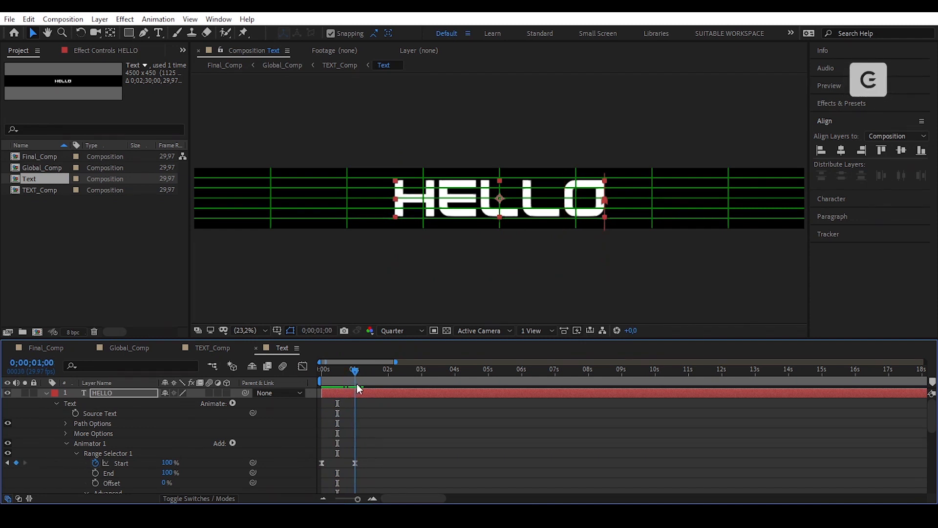
Add a hold keyframe at 100% for the HELLO layer's Start at 0;00;01;05, and keyframe Start at 0% at 2 seconds.
click(383, 394)
key(u)
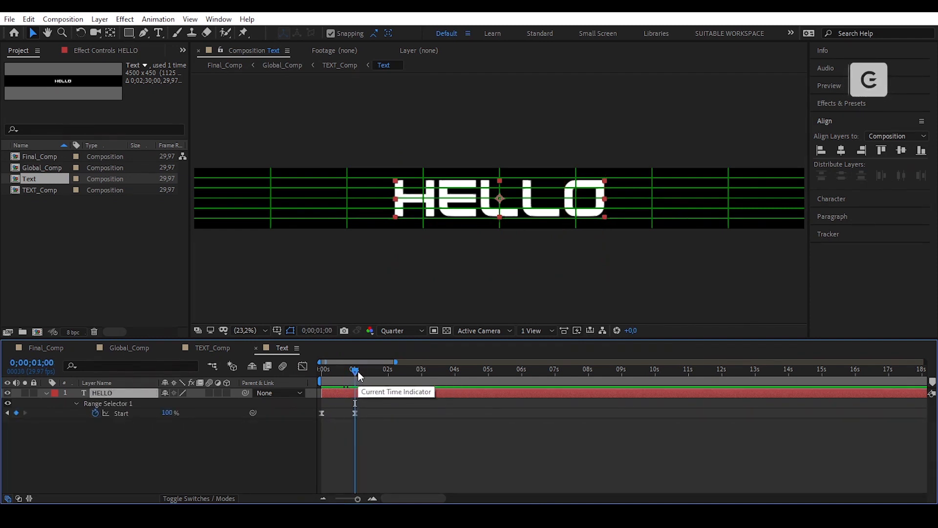
drag(358, 371, 362, 371)
click(17, 413)
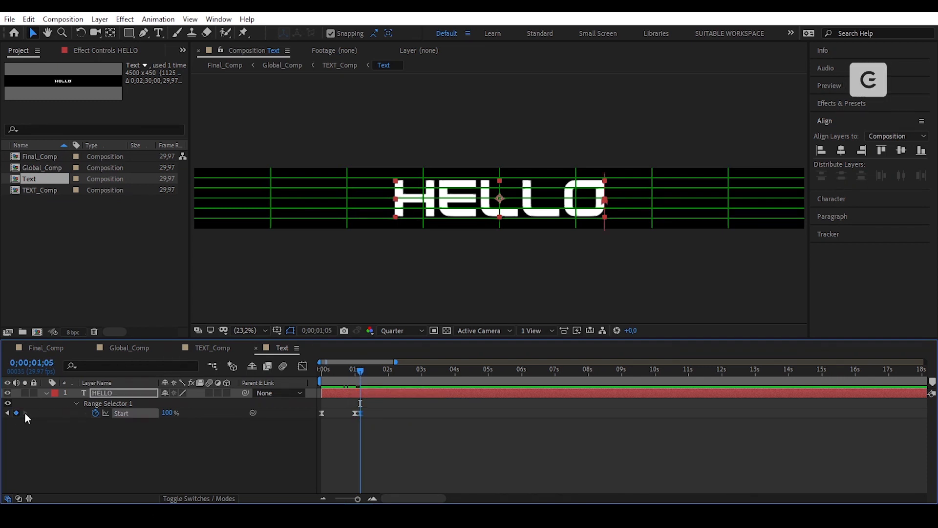
click(388, 372)
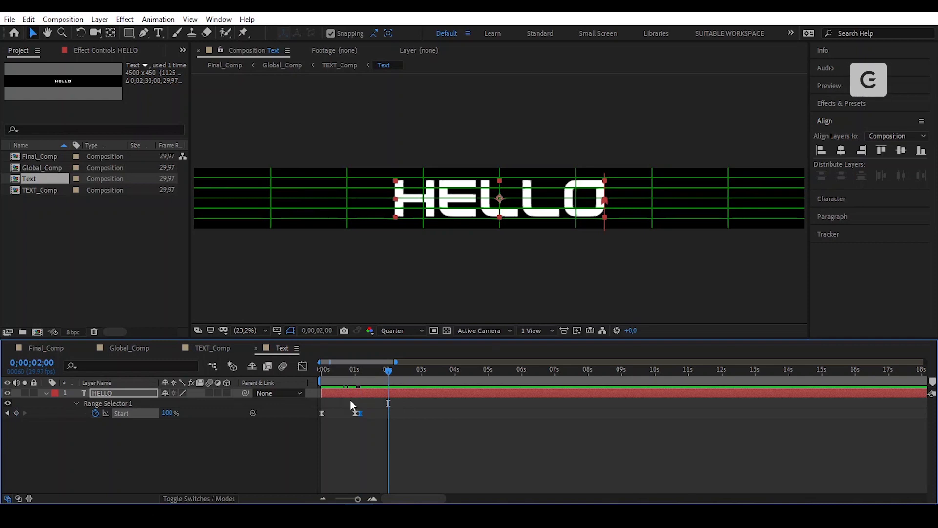
drag(169, 413, 83, 432)
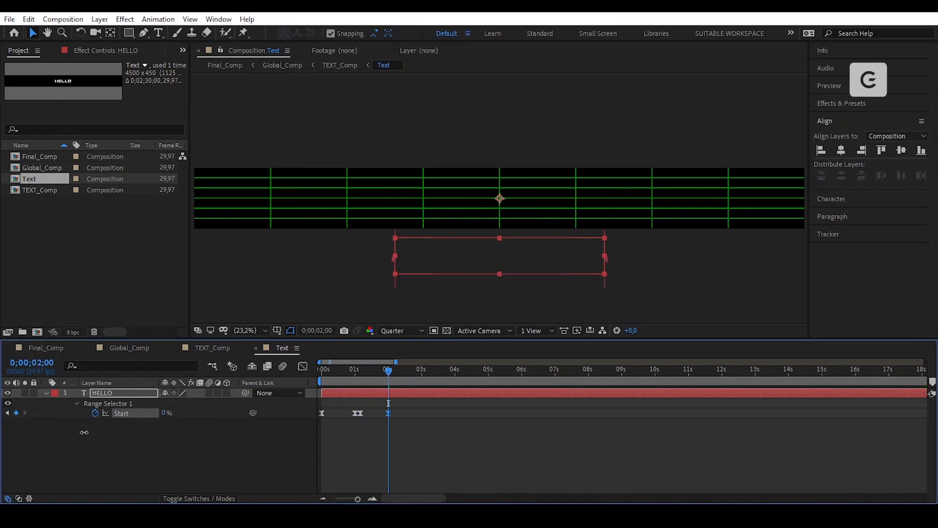
Lengthen the incoming ease of the last Start keyframe in the speed graph, and return to the layer timeline.
key(equal)
key(equal)
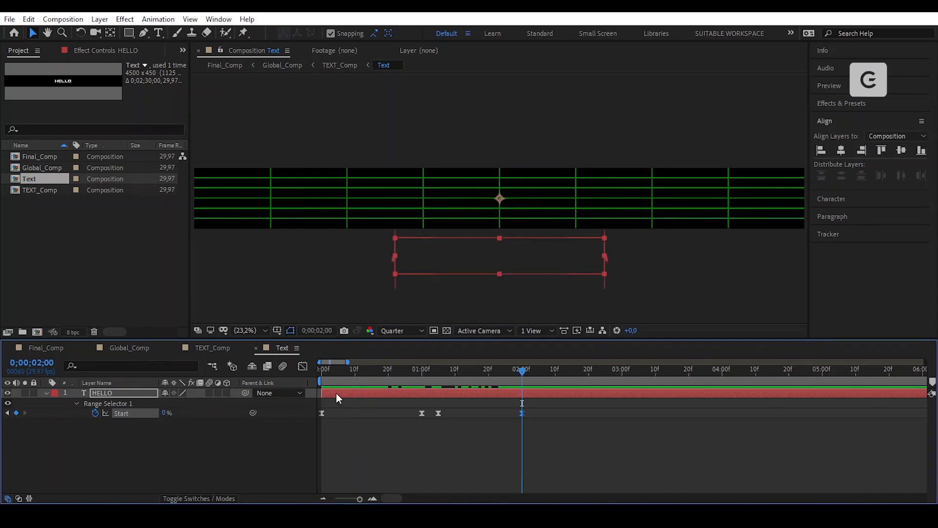
click(303, 366)
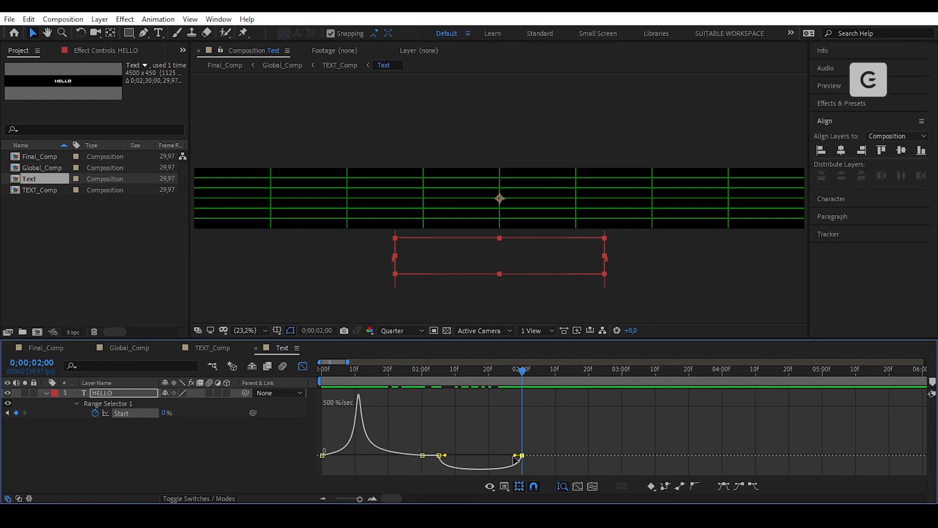
drag(515, 455, 478, 438)
click(301, 367)
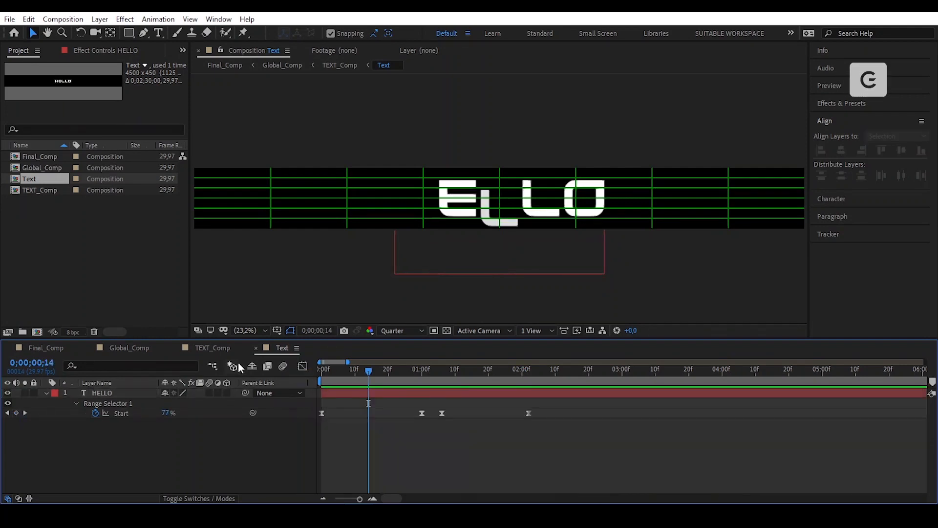
In TEXT_Comp, collapse transformations on the Text layer and set its Scale to 35%.
click(218, 347)
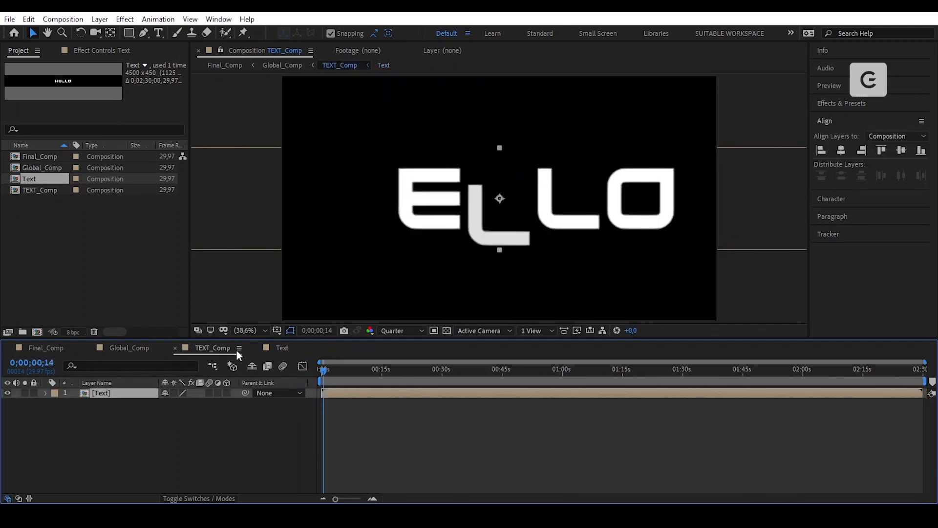
click(175, 392)
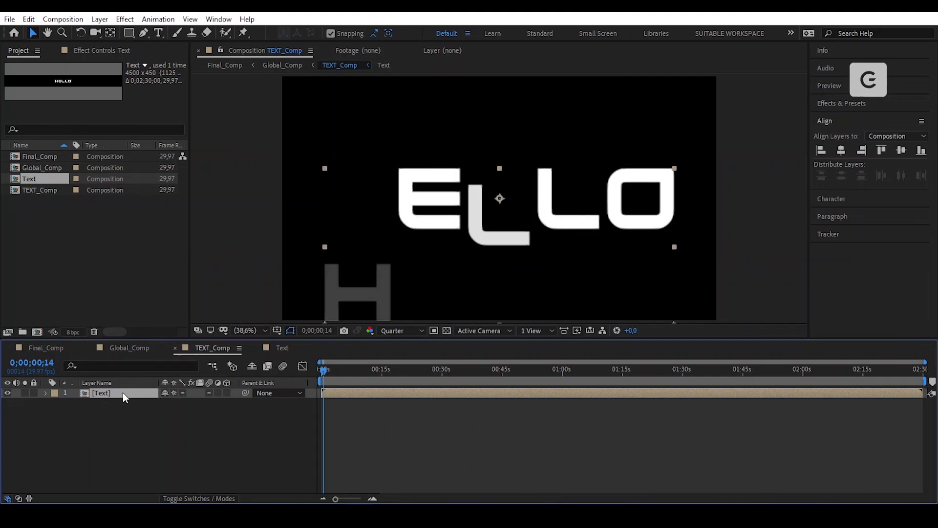
key(s)
click(179, 403)
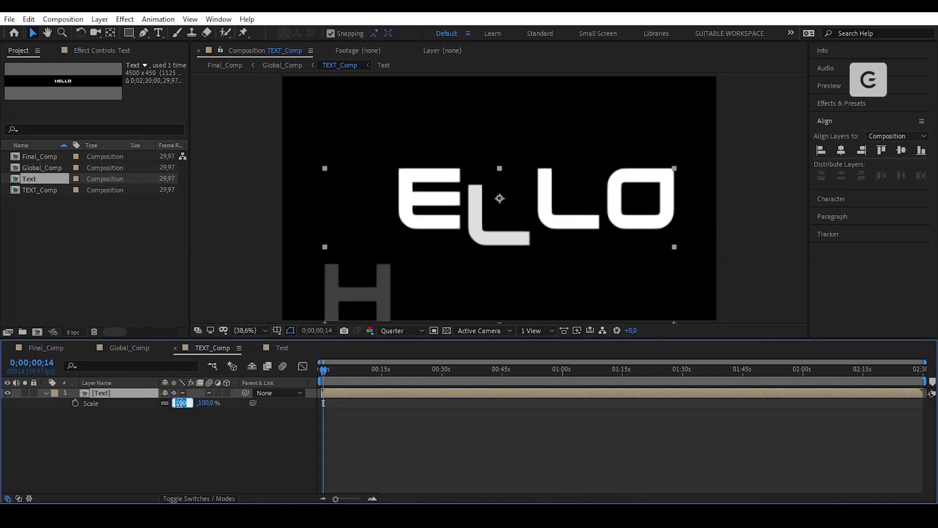
text(35)
key(Return)
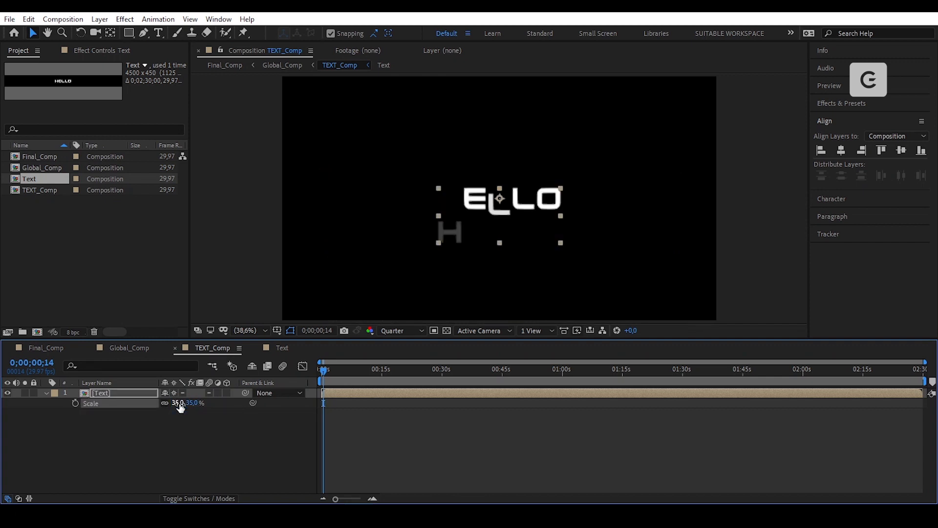
click(128, 393)
key(s)
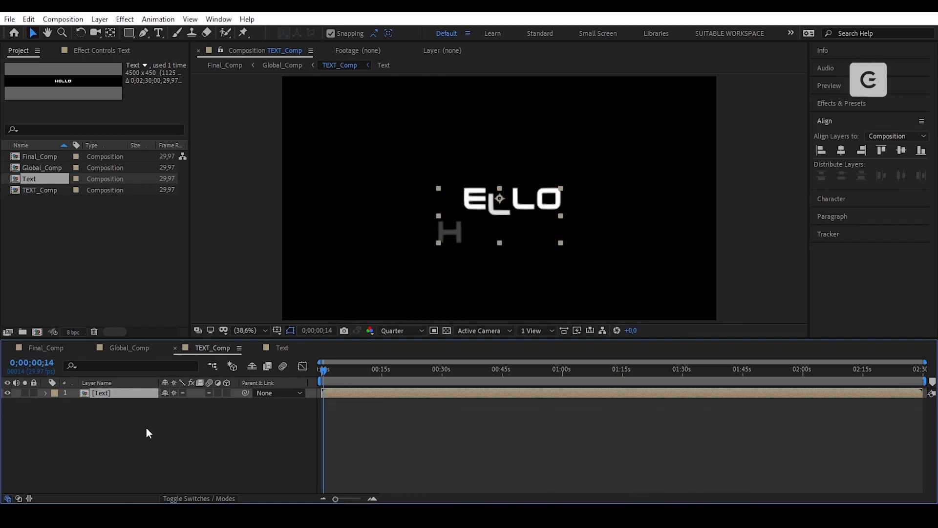
click(145, 427)
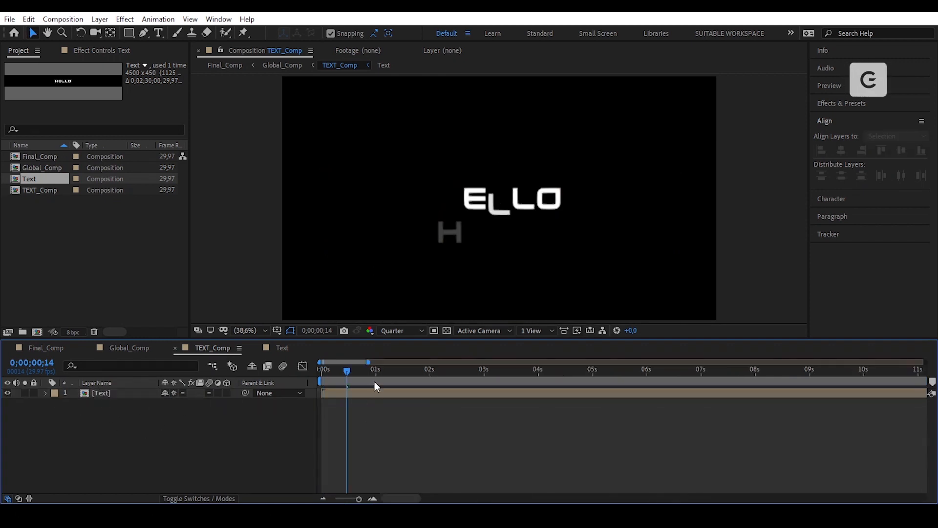
At 0;00;00;29, draw a white rectangle shape just covering the HELLO word and name its layer MATTE.
click(375, 374)
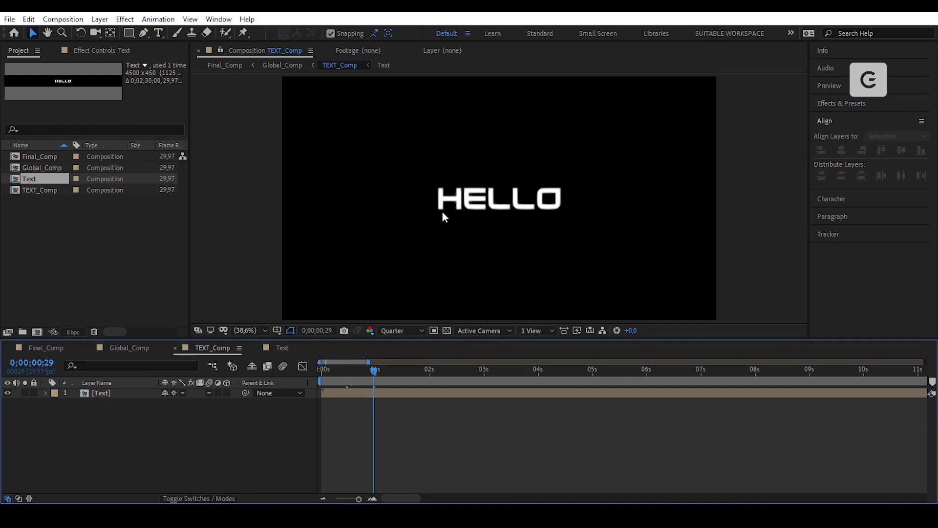
click(128, 33)
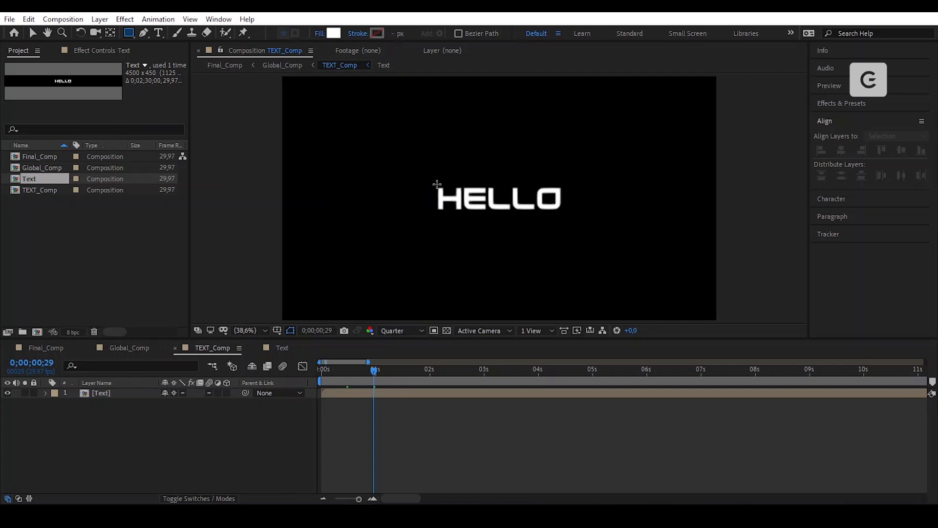
drag(428, 184, 569, 212)
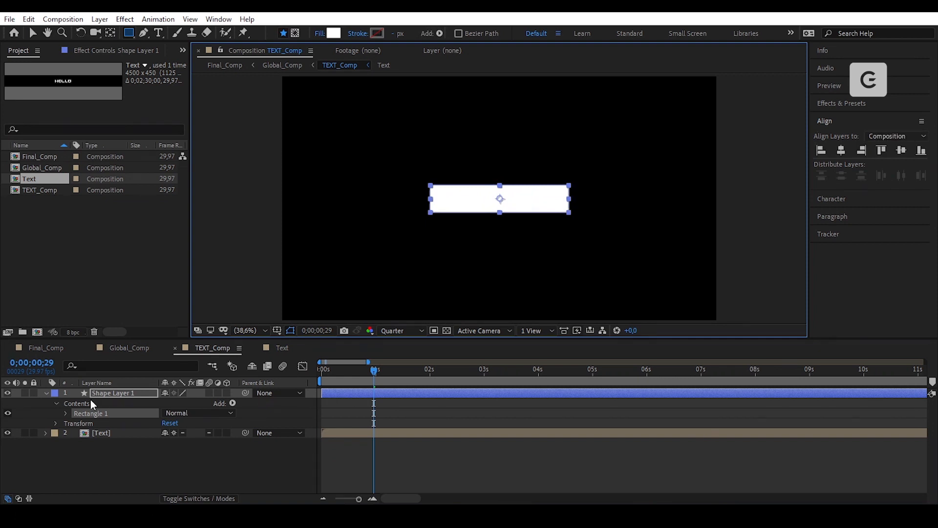
click(125, 394)
key(Return)
text(MATTE)
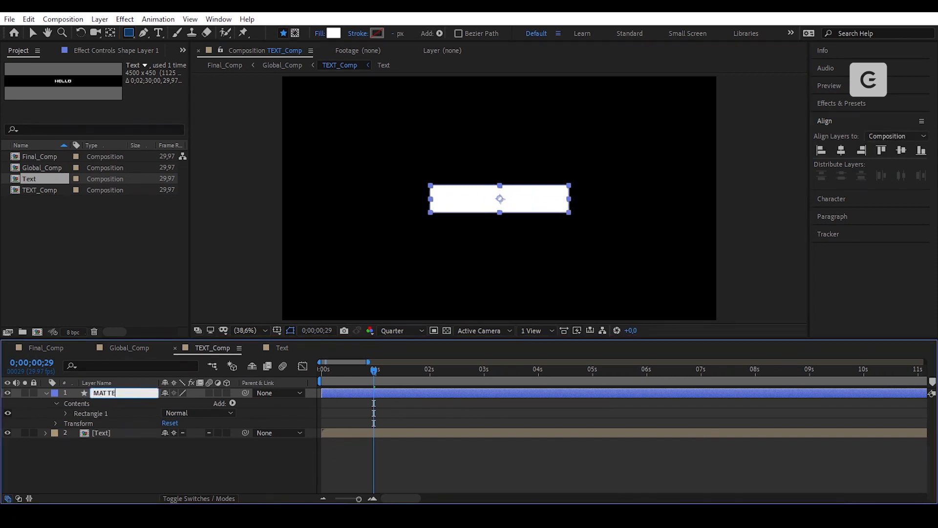
key(Return)
Widen the MATTE rectangle symmetrically about its center so it extends well past both ends of the word.
key(v)
click(573, 201)
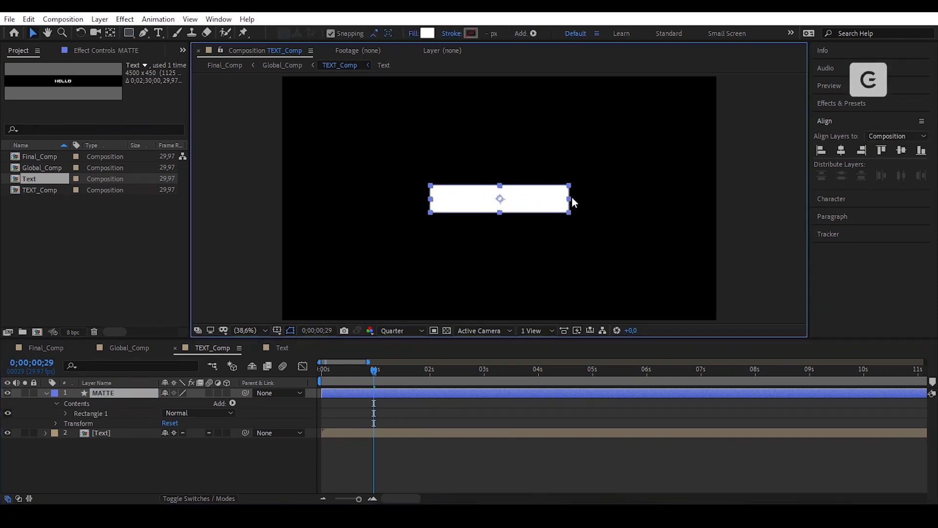
drag(572, 198, 615, 192)
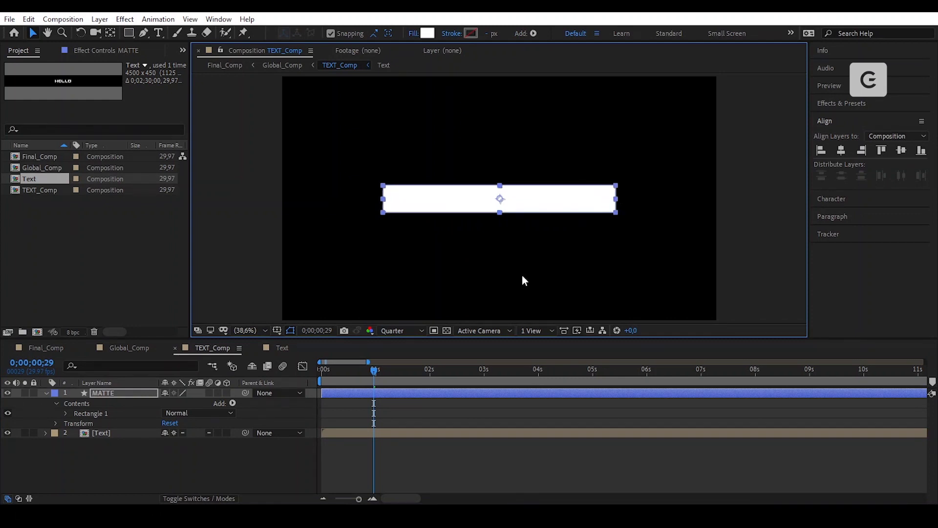
Set the Text layer's track matte to Alpha Matte "MATTE" and scrub the timeline to check the masked reveal.
click(131, 392)
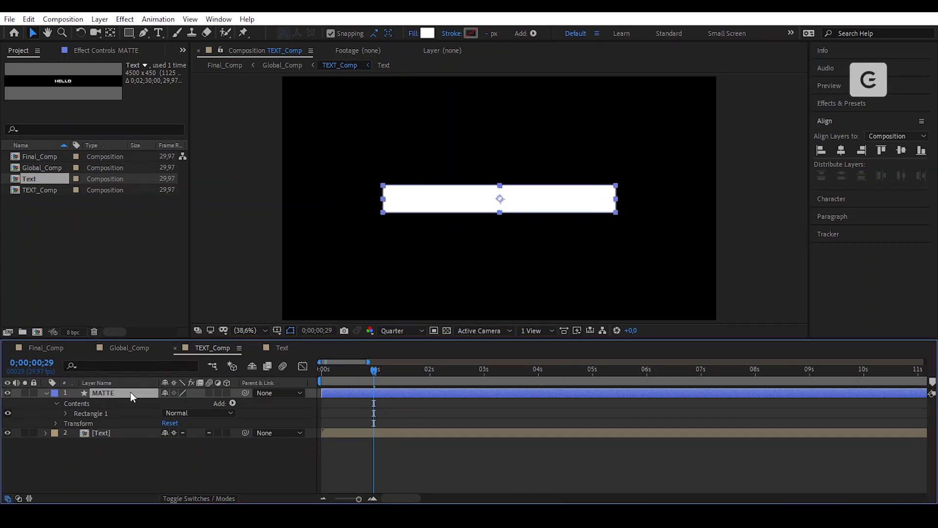
click(226, 498)
click(235, 432)
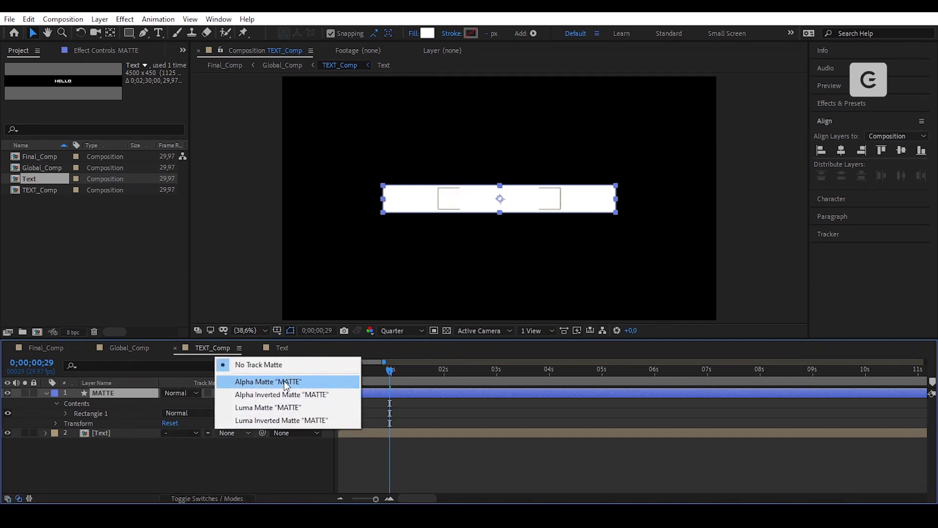
click(286, 385)
drag(389, 370, 372, 400)
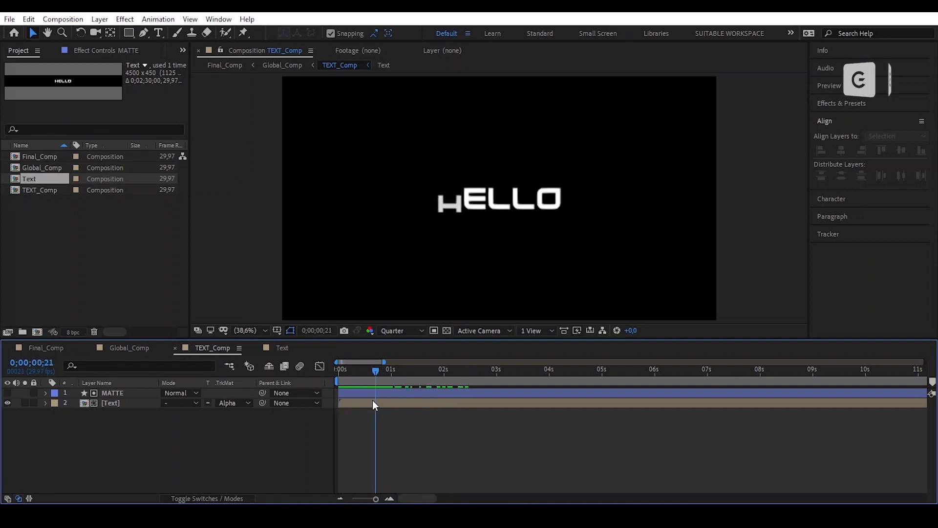
Apply the CC Radial Fast Blur effect to the TEXT_Comp layer in Global_Comp.
click(145, 351)
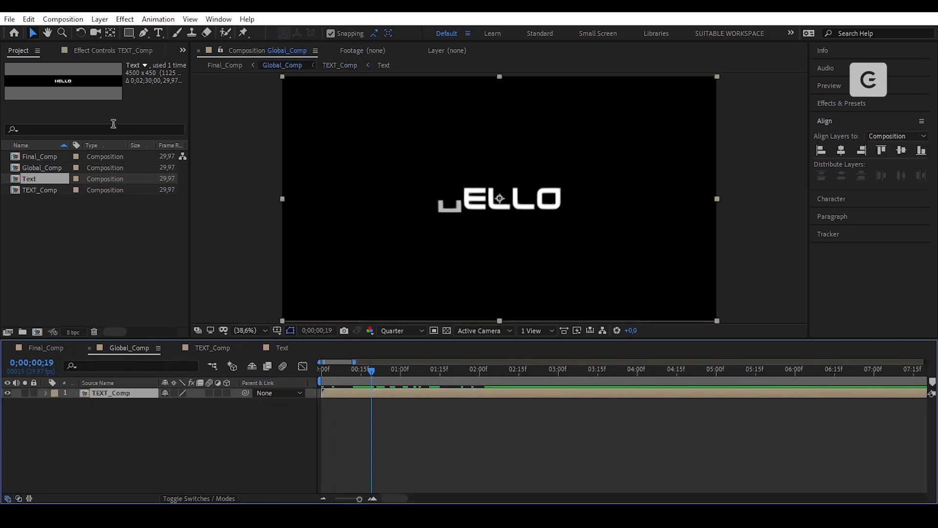
click(123, 50)
key(ctrl+space)
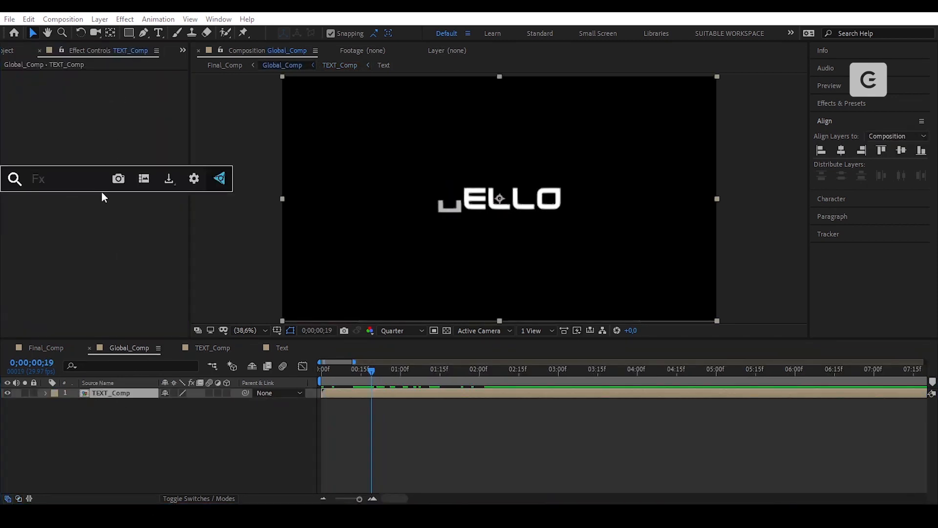
text(cc rad)
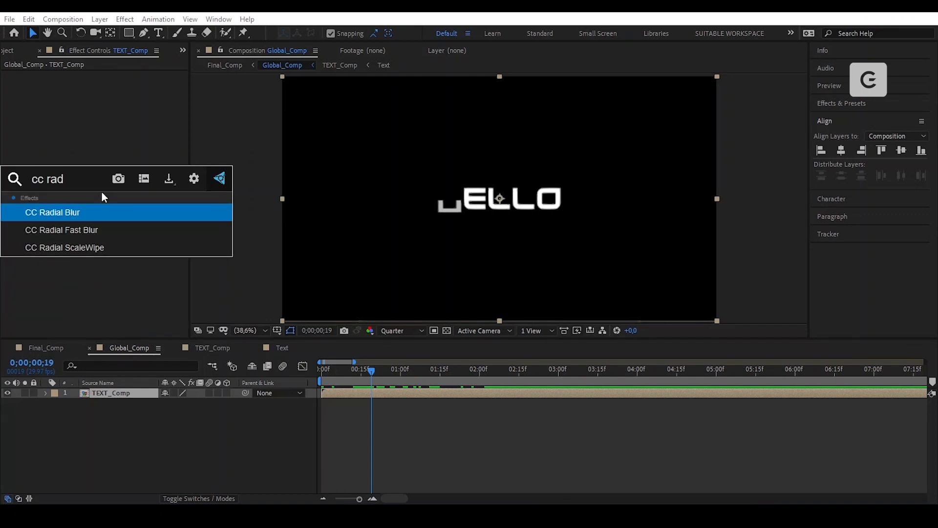
click(122, 233)
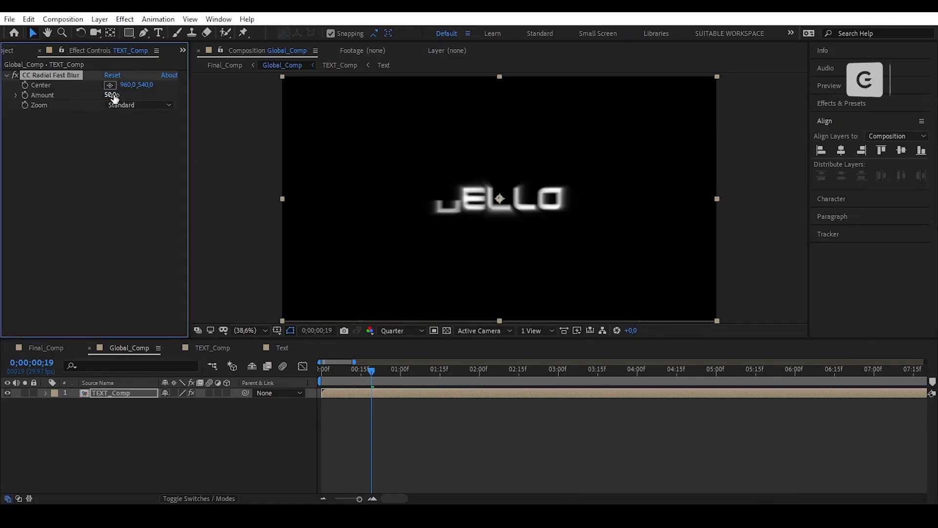
Set the CC Radial Fast Blur amount to 100 and move its center to about 219.3, 186.1, toward the composition's upper-left corner.
drag(110, 94, 304, 93)
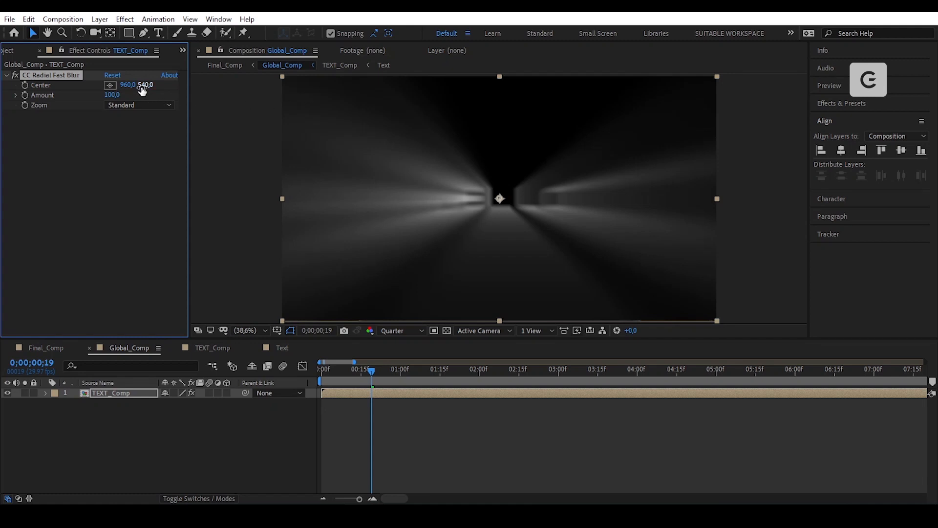
drag(145, 84, 274, 107)
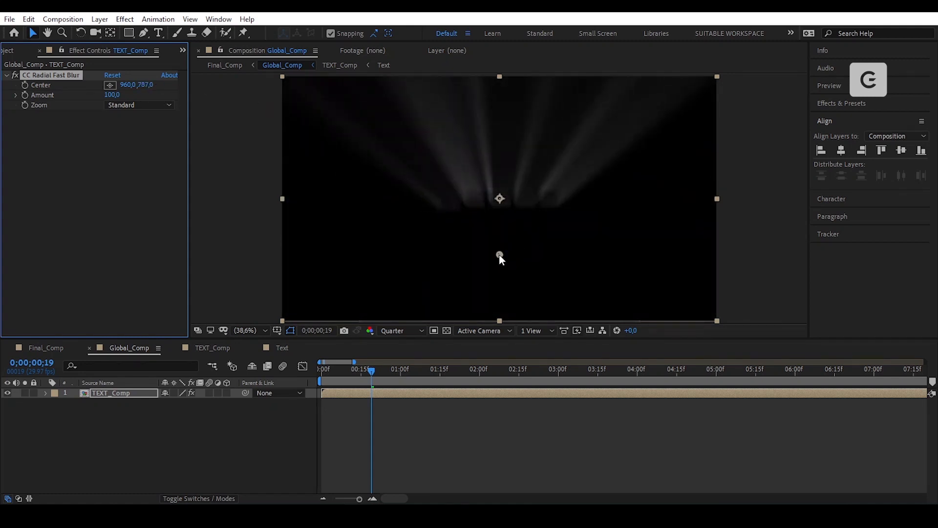
drag(499, 255, 332, 119)
Add the Matte Choker effect to TEXT_Comp with Geometric Softness 1 at 0 and Choke 1 at -127.
key(ctrl+space)
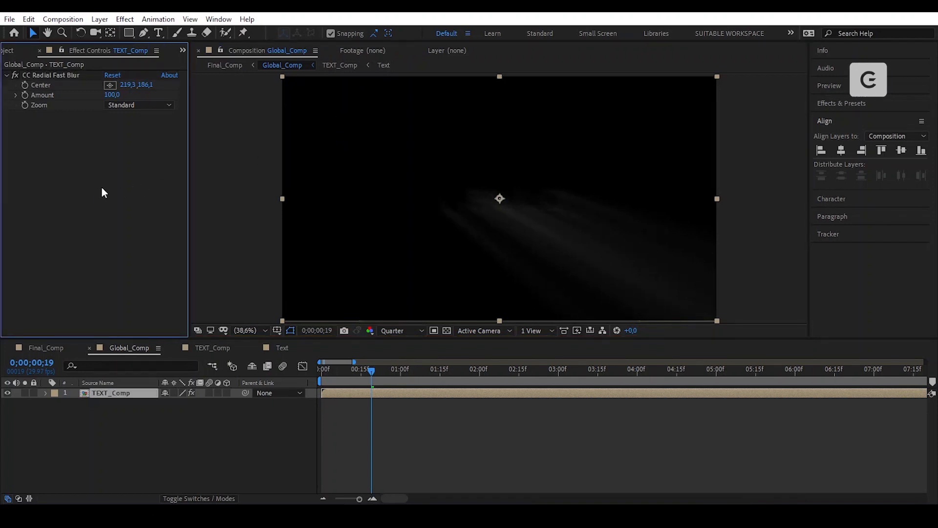
text(matte)
click(103, 207)
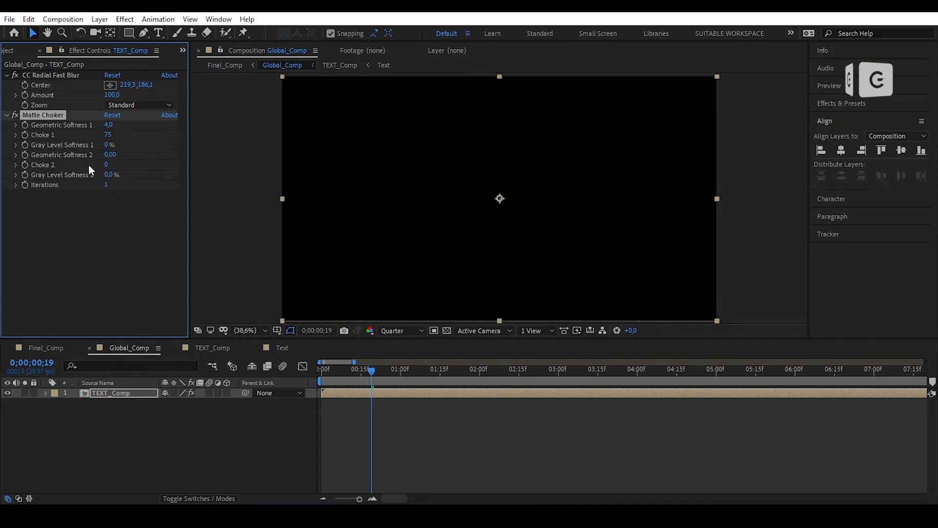
click(107, 136)
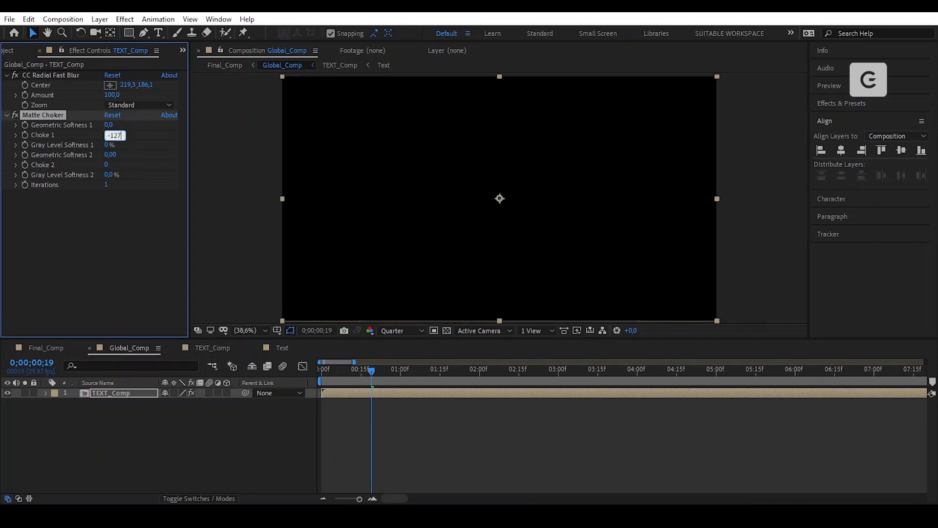
key(Return)
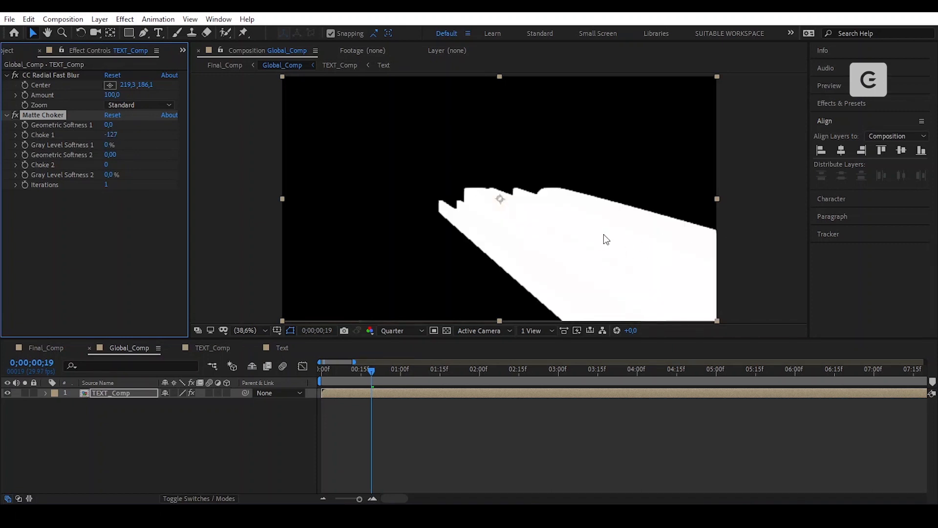
Add the Fill effect to TEXT_Comp below Matte Choker.
click(102, 243)
key(ctrl+space)
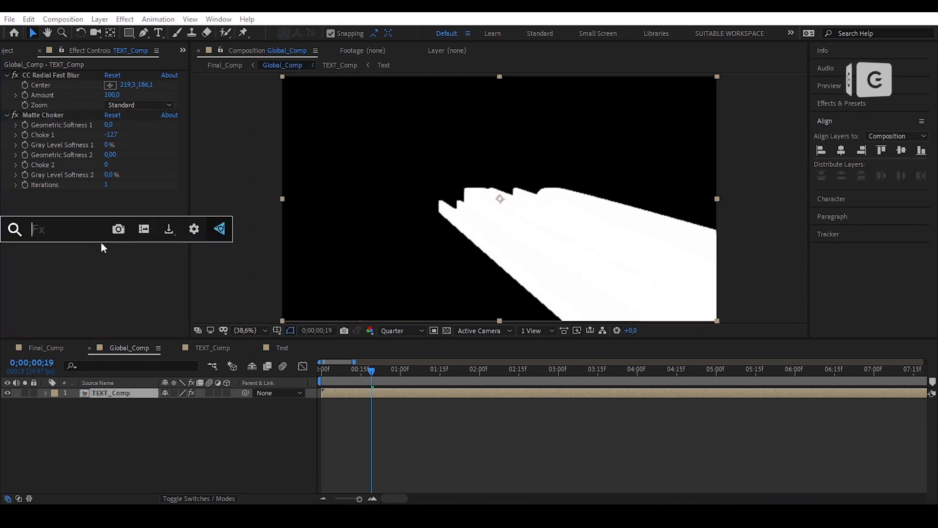
text(fill)
key(Return)
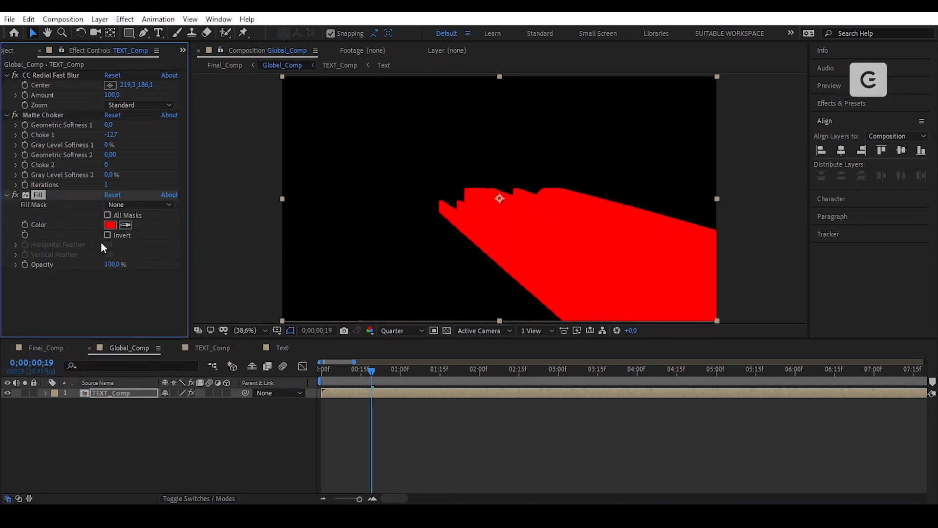
Add the CC Composite effect to TEXT_Comp after Fill and scrub to 0;00;01;01 to check the long shadow.
click(90, 298)
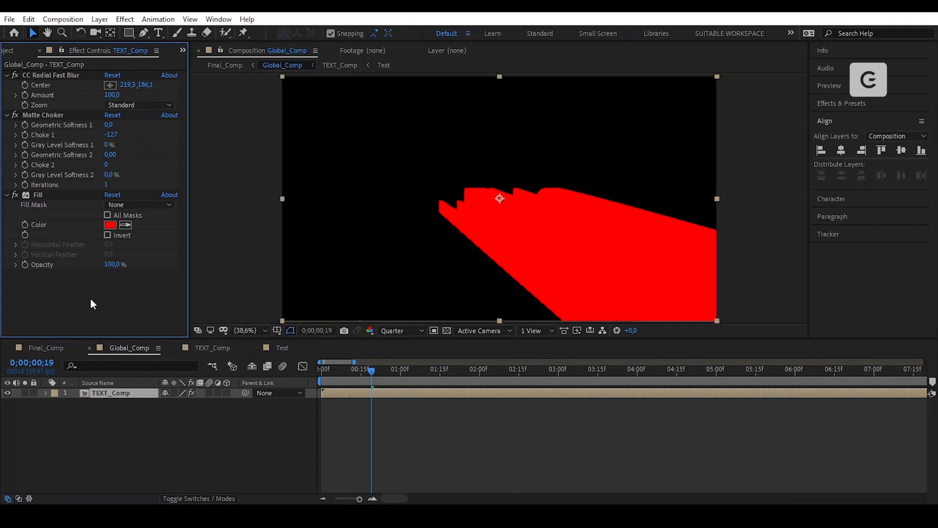
key(ctrl+space)
text(cc com)
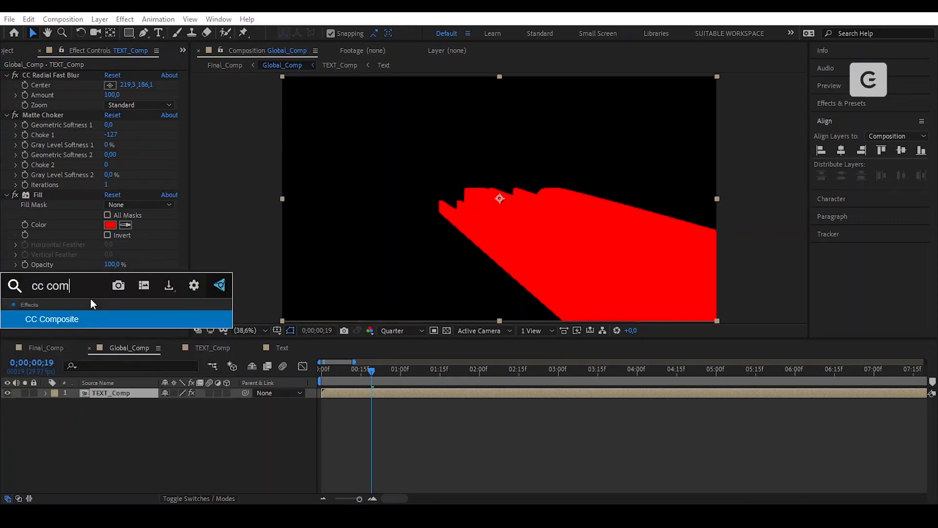
click(92, 321)
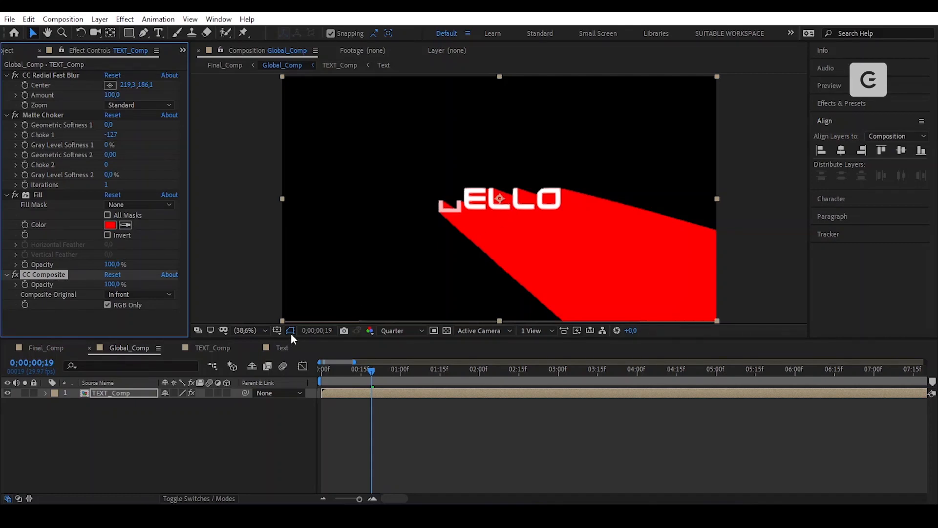
drag(376, 373, 402, 379)
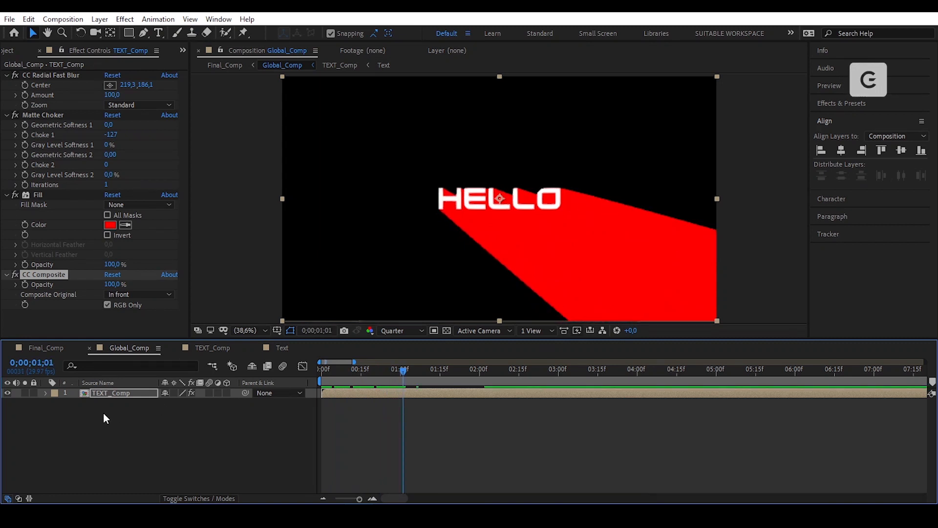
Create a 1920 x 1080 cyan solid in color 00FFCC and place it beneath the TEXT_Comp layer as the background.
right_click(153, 447)
mouse_move(248, 322)
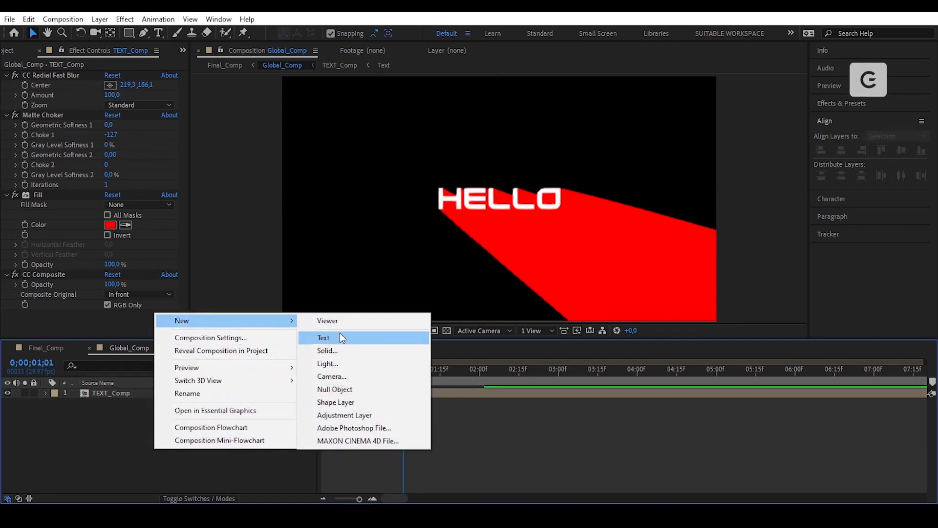
click(351, 349)
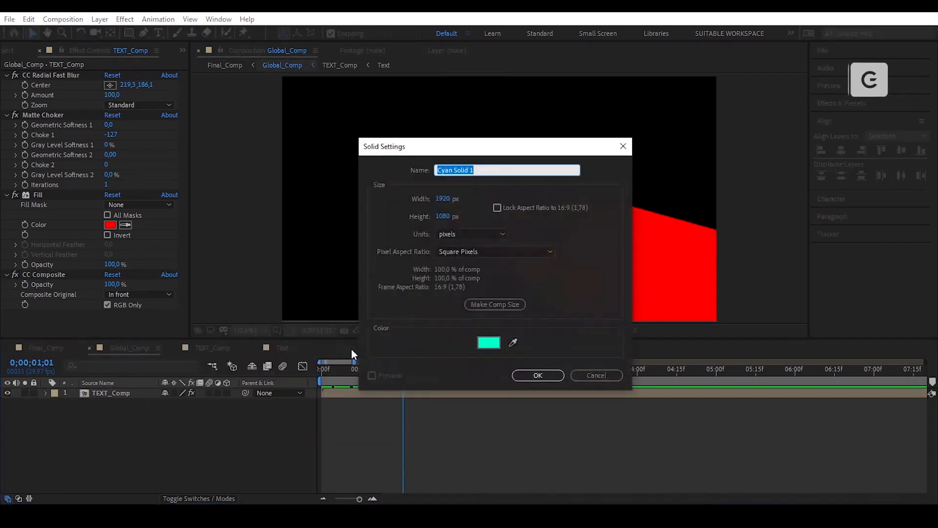
click(489, 343)
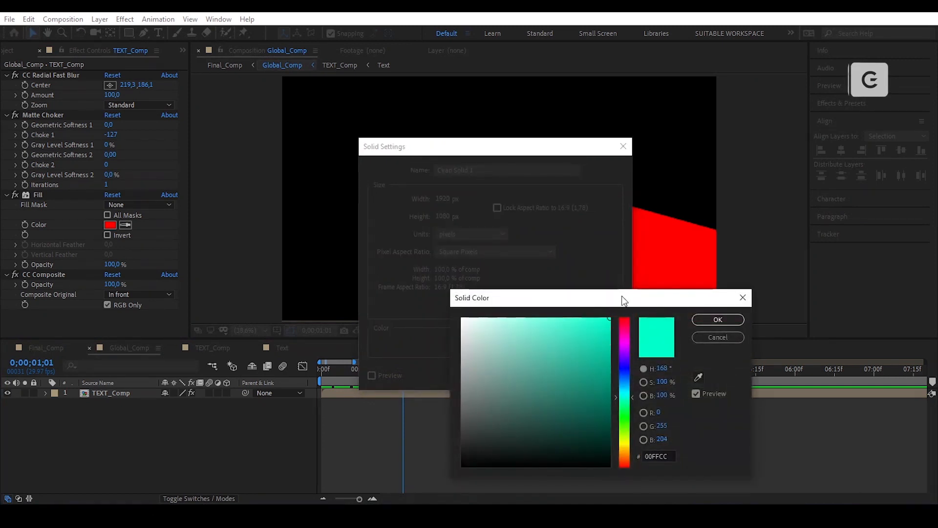
click(713, 321)
click(535, 376)
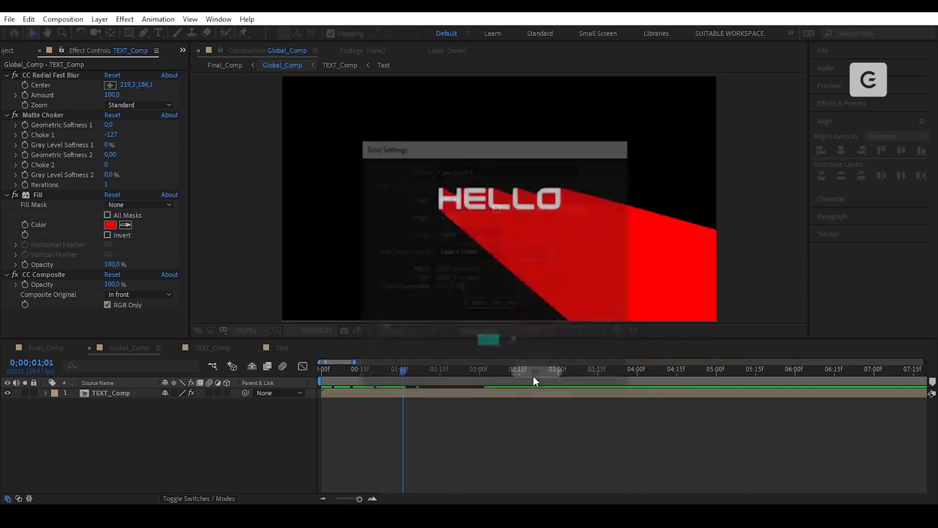
drag(122, 393, 136, 417)
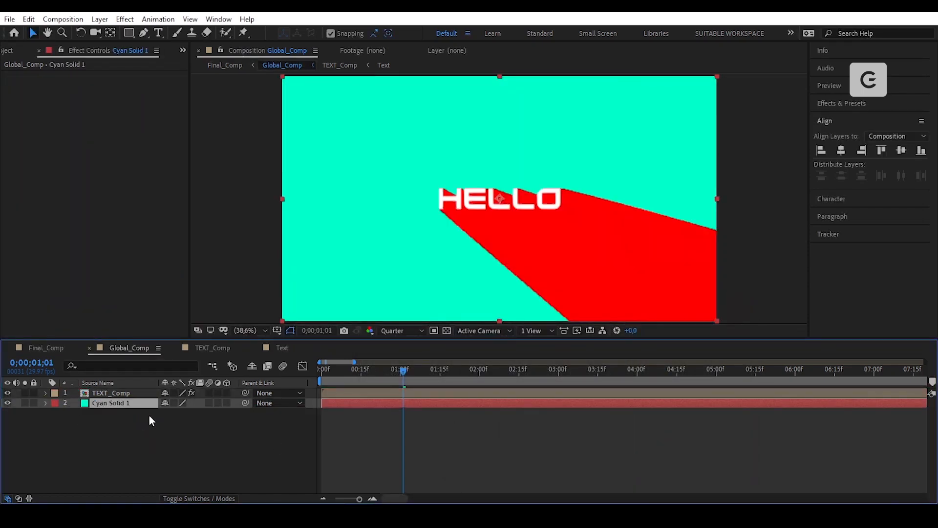
Sample the cyan background as the TEXT_Comp Fill color and darken it to 008B6F.
click(120, 391)
click(38, 194)
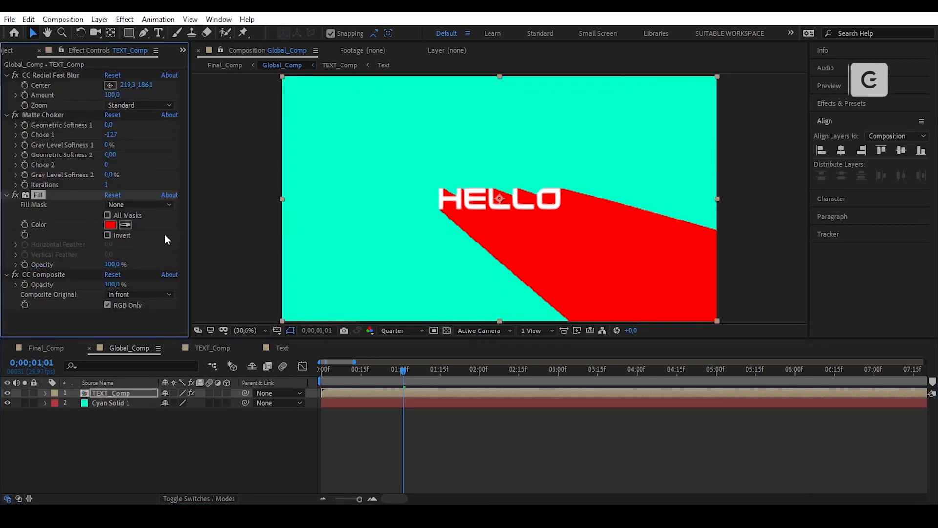
click(125, 225)
click(348, 228)
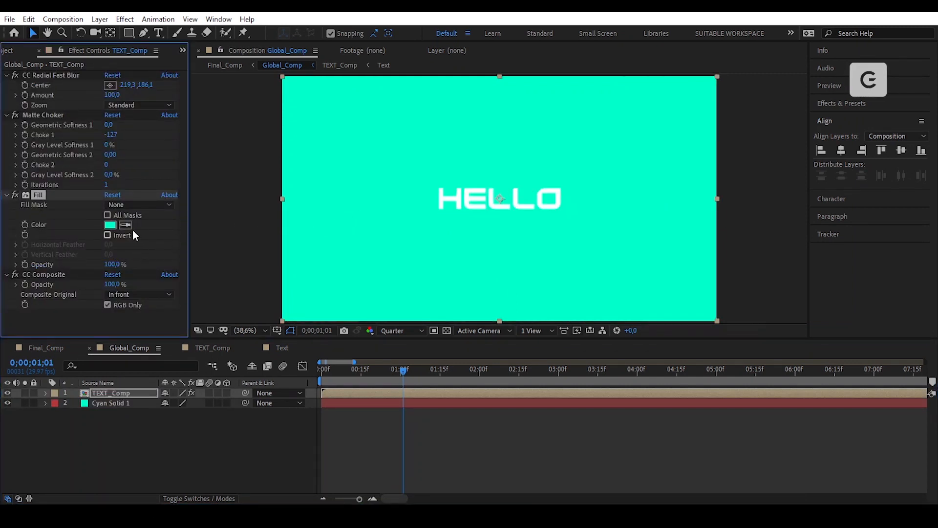
click(113, 226)
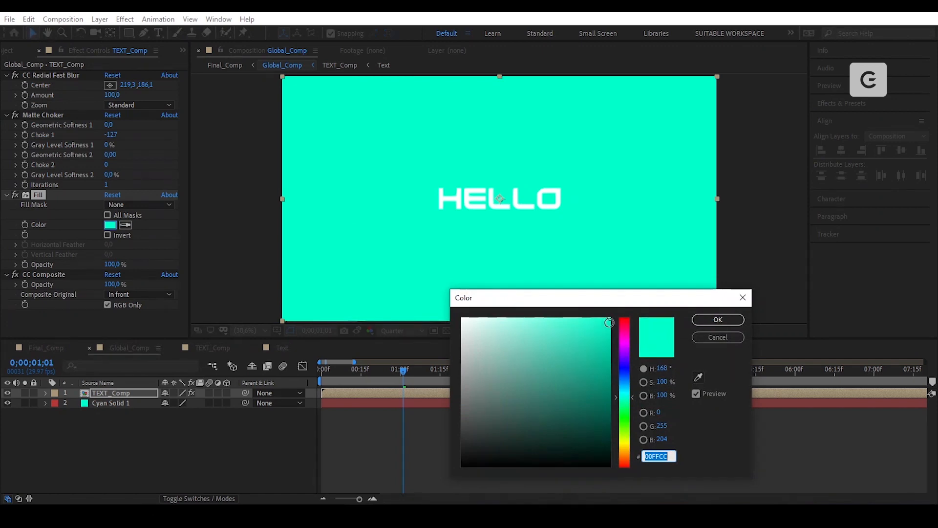
drag(609, 322, 618, 385)
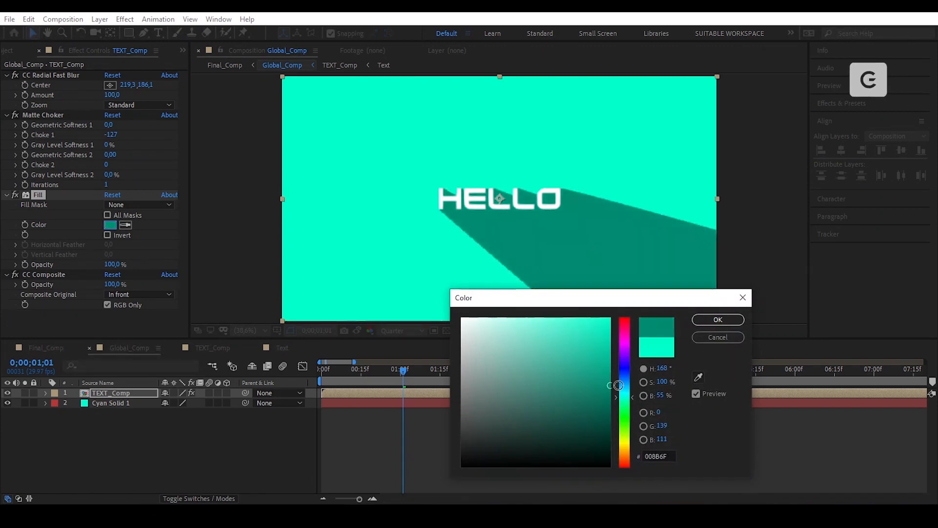
click(718, 319)
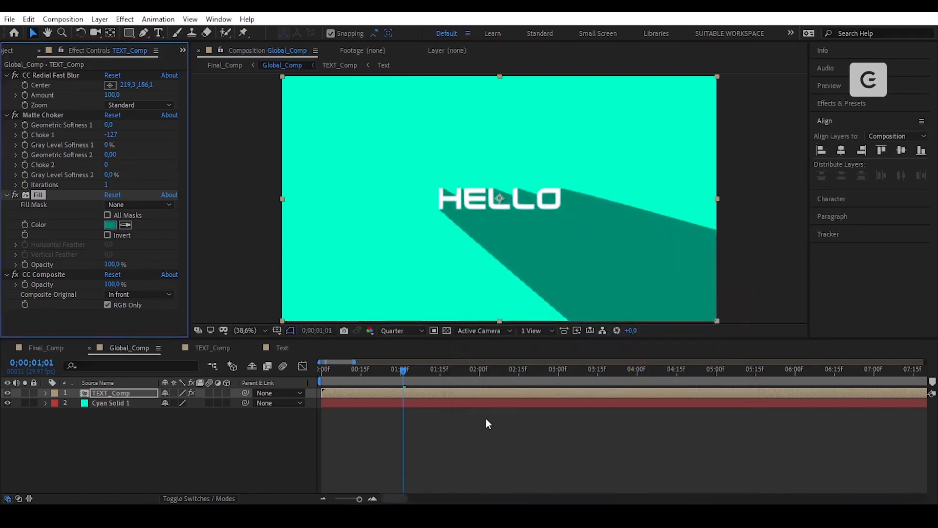
Preview Global_Comp from the first frame and end its work area at 0;00;02;15.
click(437, 449)
drag(402, 369, 318, 386)
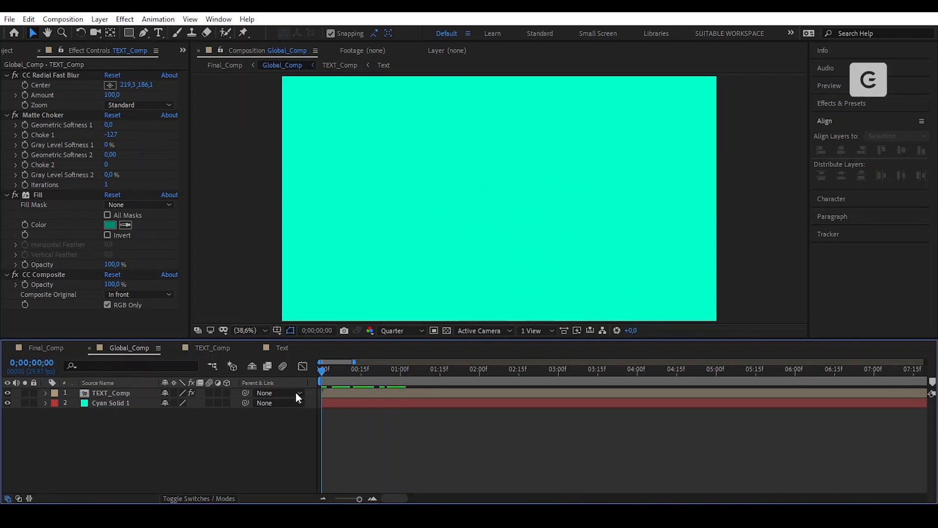
key(space)
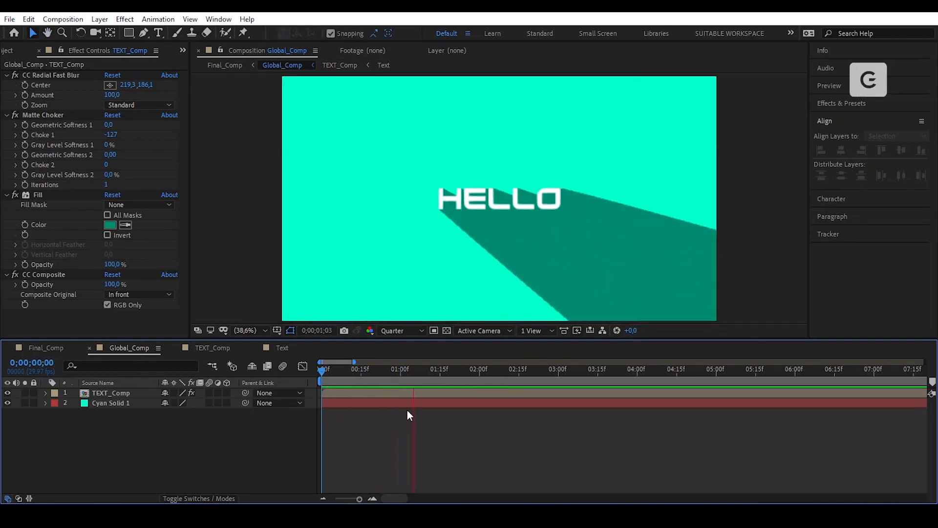
click(536, 370)
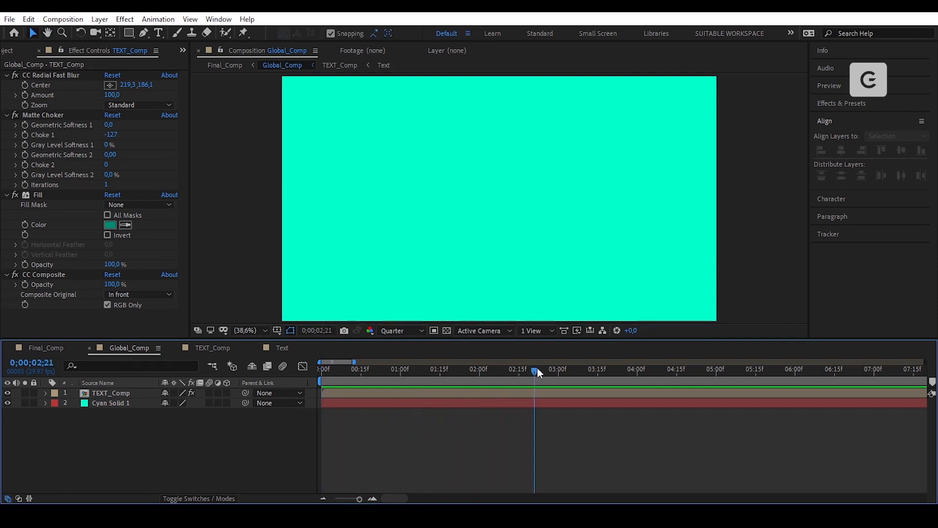
drag(538, 372, 520, 371)
key(n)
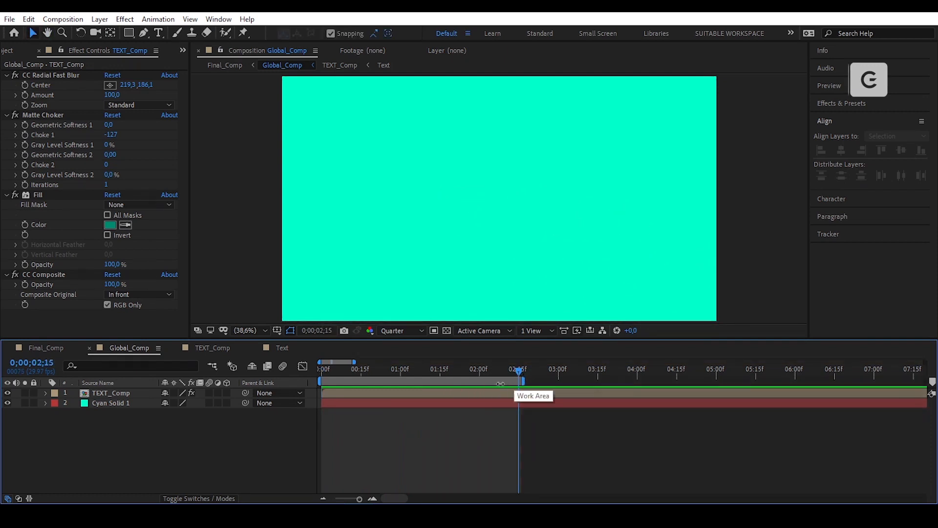
In Final_Comp, end the work area at 0;00;02;15 and preview the animation from the first frame.
click(59, 348)
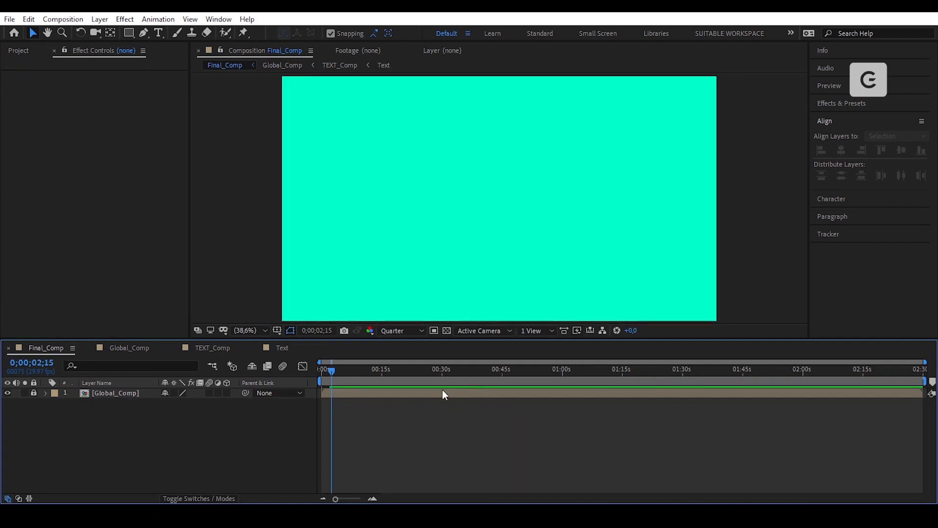
key(n)
key(semicolon)
drag(391, 372, 251, 384)
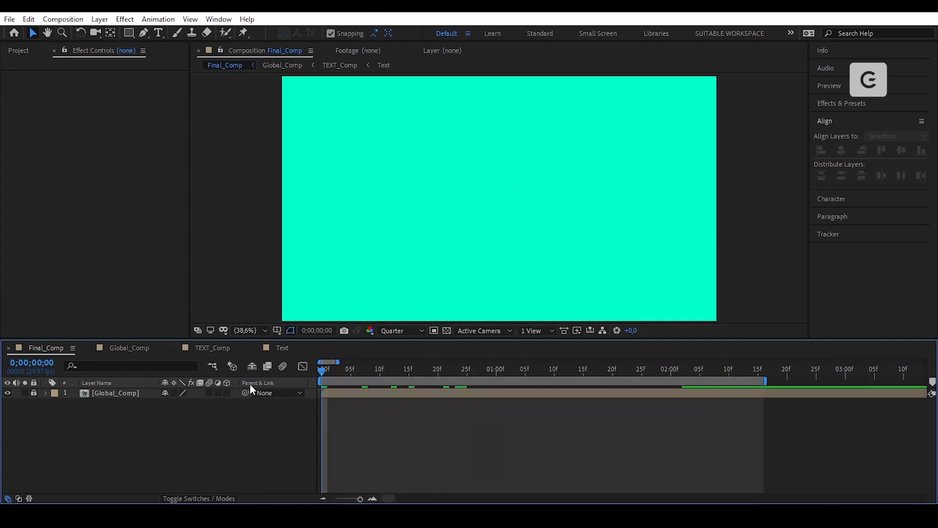
key(space)
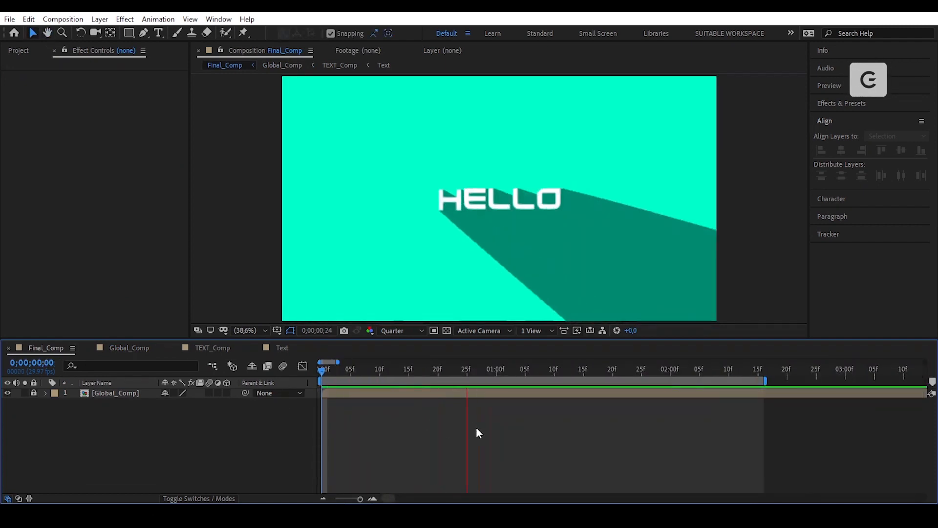